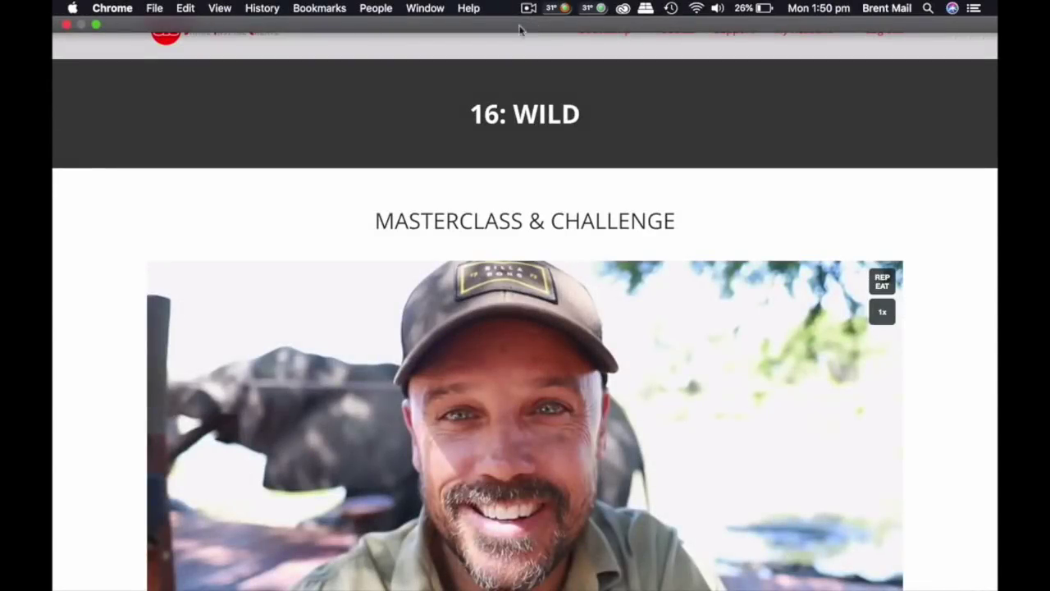
Scroll the 16: Wild challenge page past the video and slides to the comments, then back up
scroll(334, 281, "down", 10)
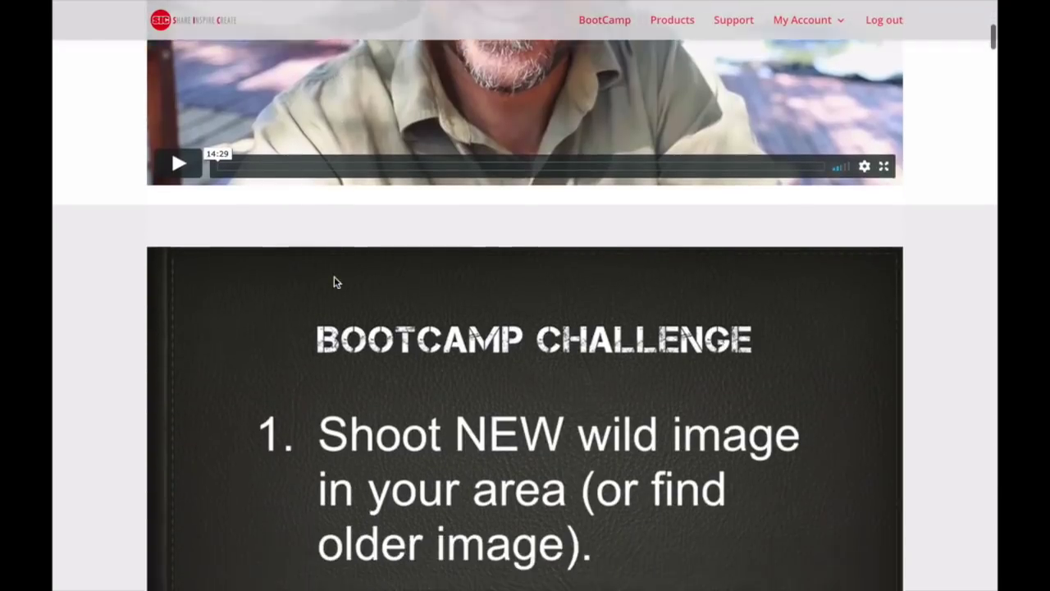
scroll(334, 281, "down", 10)
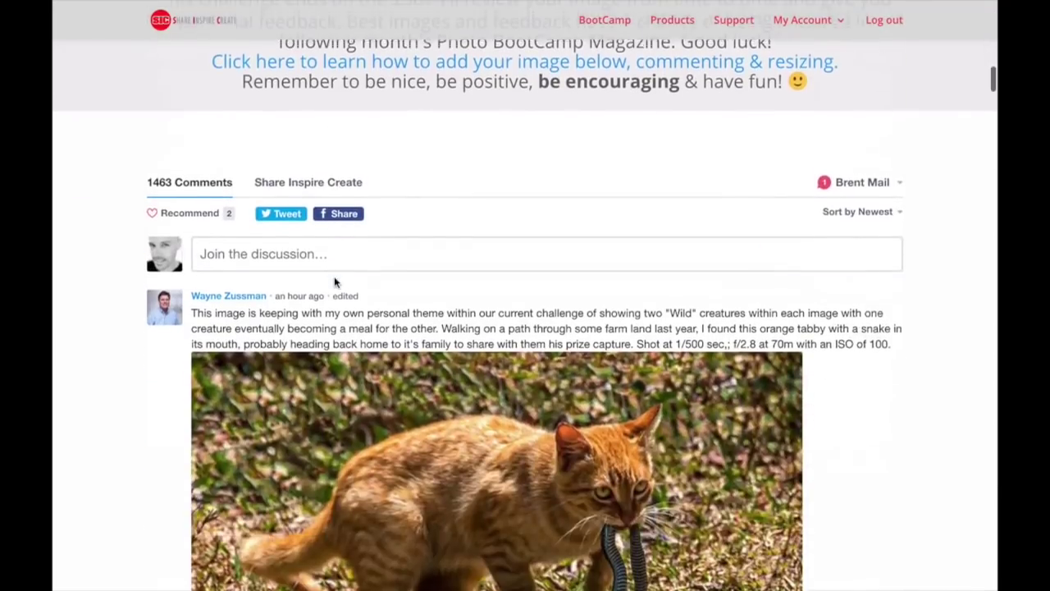
scroll(508, 244, "down", 10)
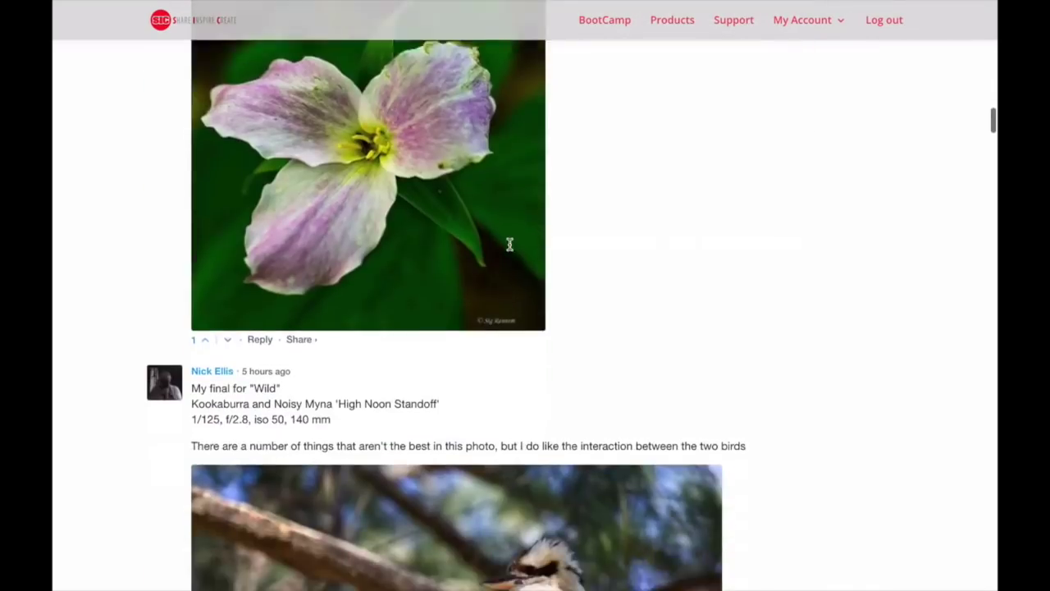
scroll(509, 244, "down", 15)
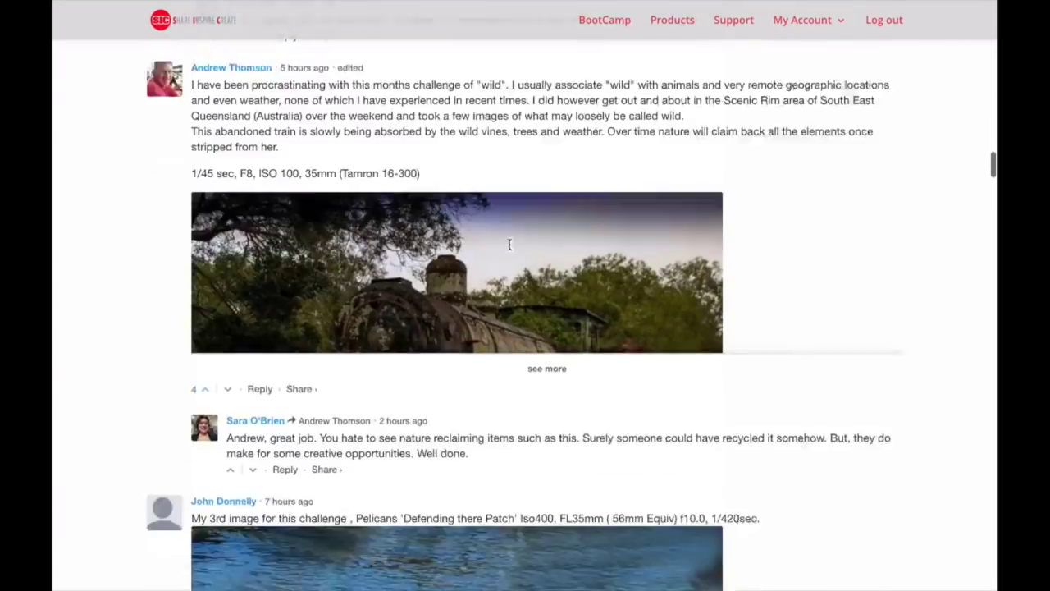
scroll(510, 244, "up", 20)
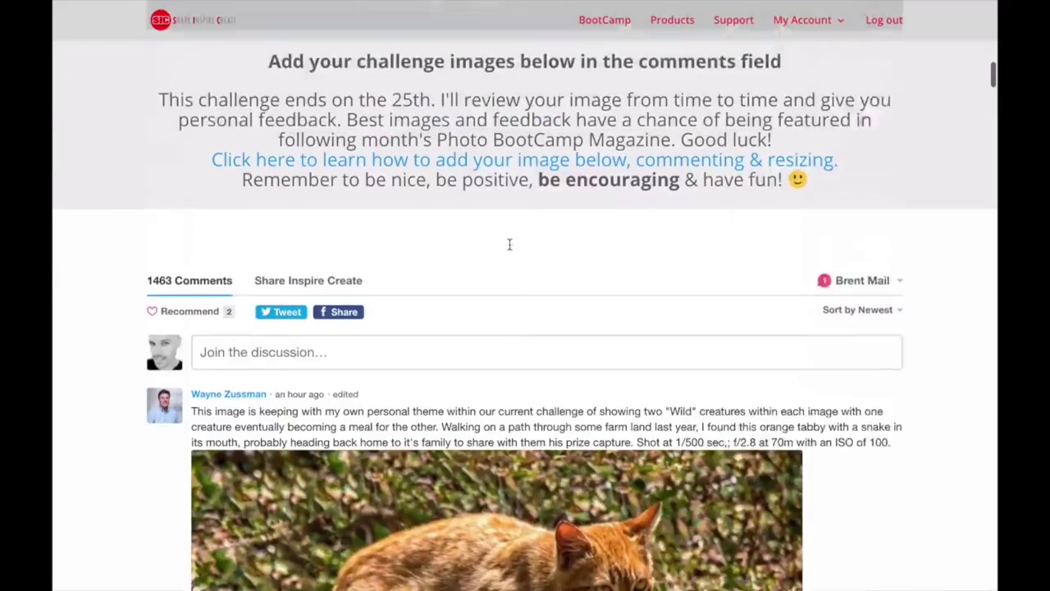
scroll(509, 244, "up", 3)
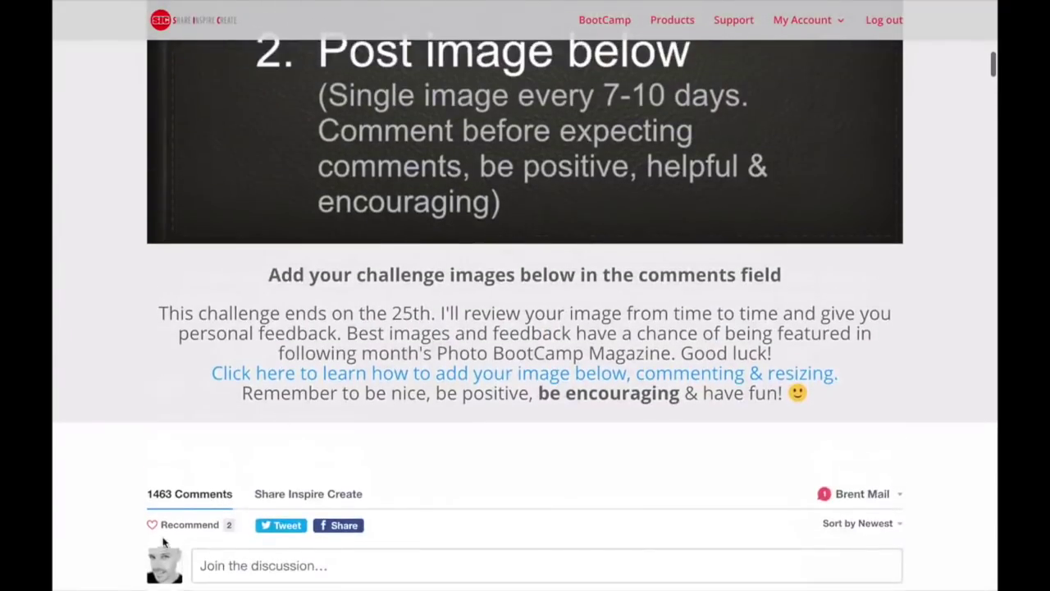
scroll(184, 492, "down", 1)
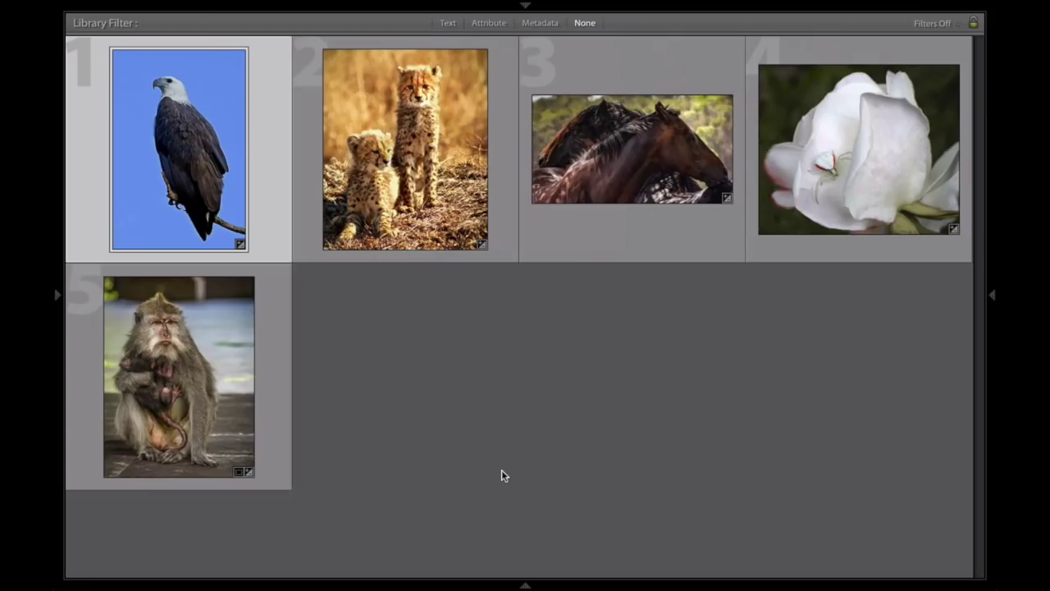
Review the five wildlife thumbnails in the Library grid: eagle, cheetahs, horses, white rose, monkey
mouse_move(218, 131)
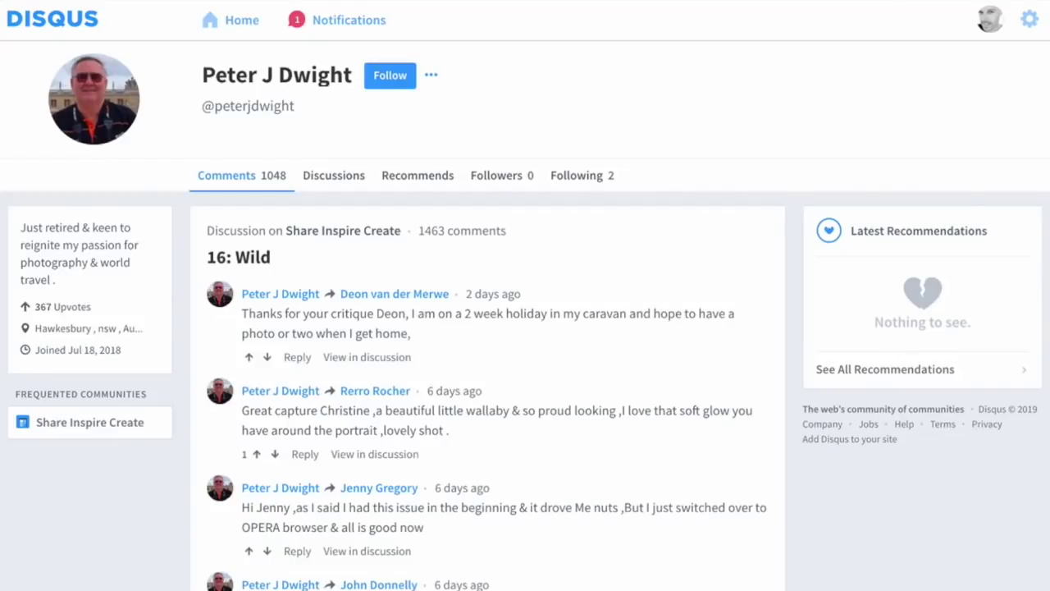
Find the commenter's Sea Eagle post and highlight its 'Aperture priority' shooting note
scroll(602, 207, "down", 20)
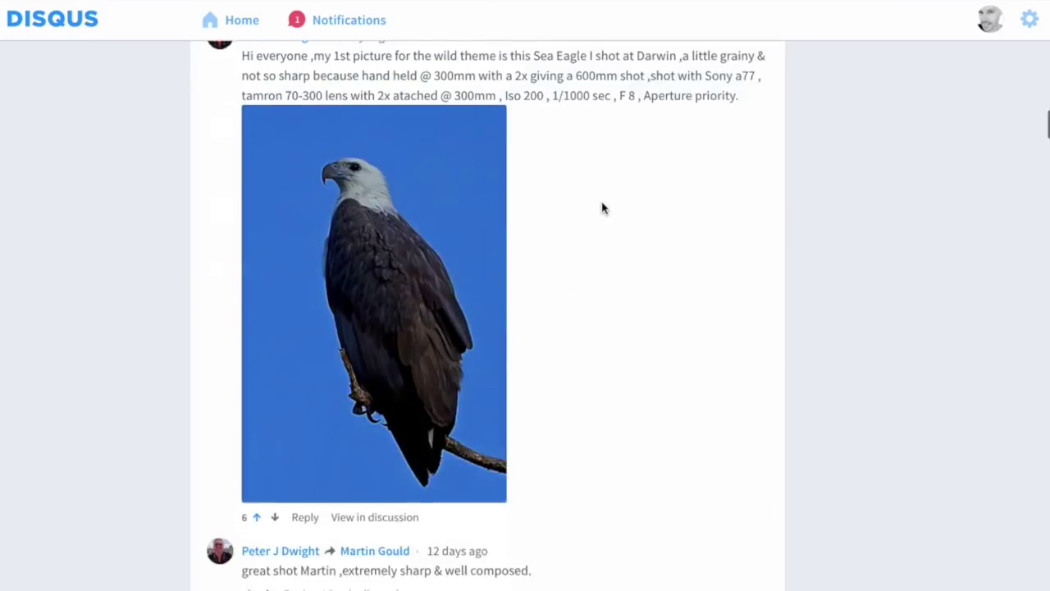
scroll(602, 207, "up", 3)
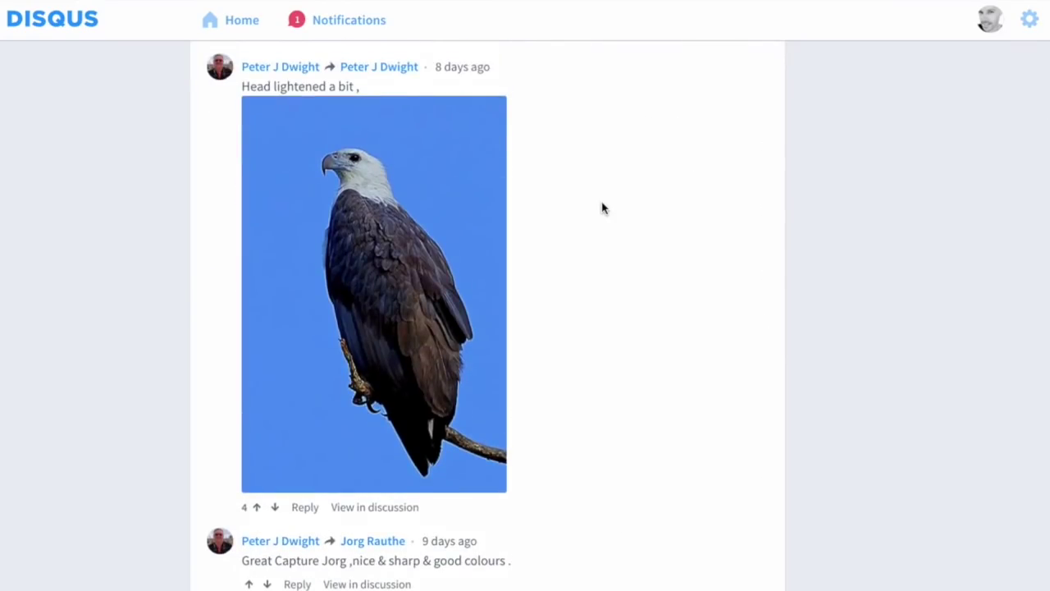
scroll(720, 328, "down", 7)
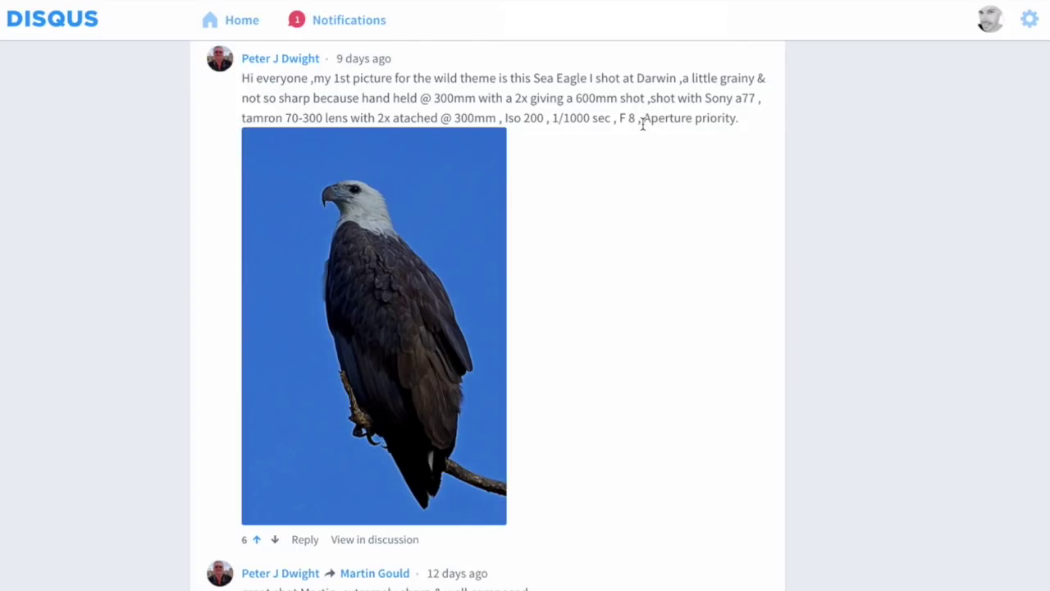
left_click_drag(644, 121, 743, 129)
left_click(635, 253)
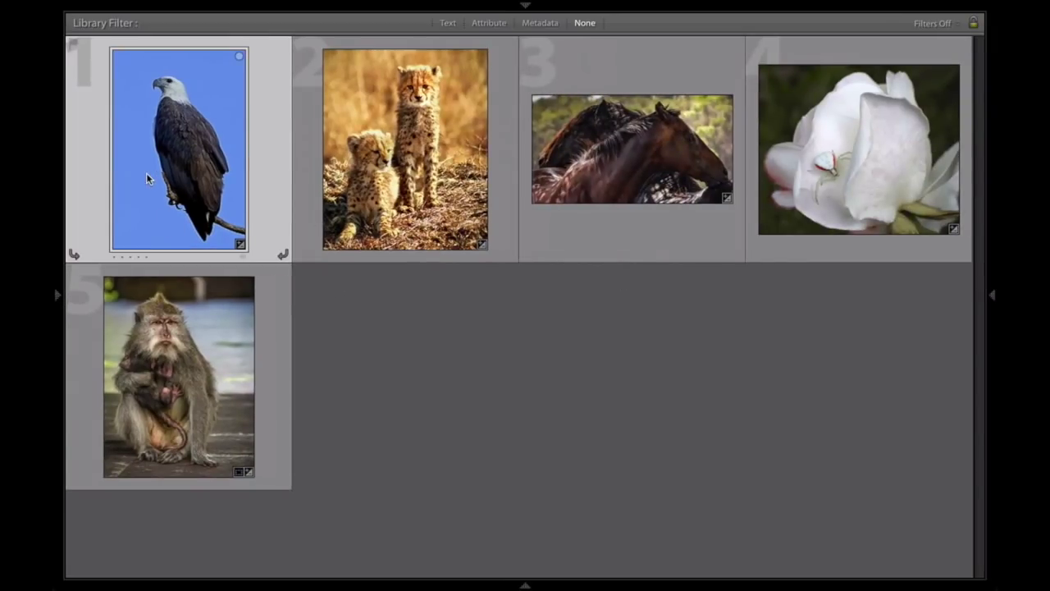
Open the eagle photo in Develop and revert it to its Import history state
key("d")
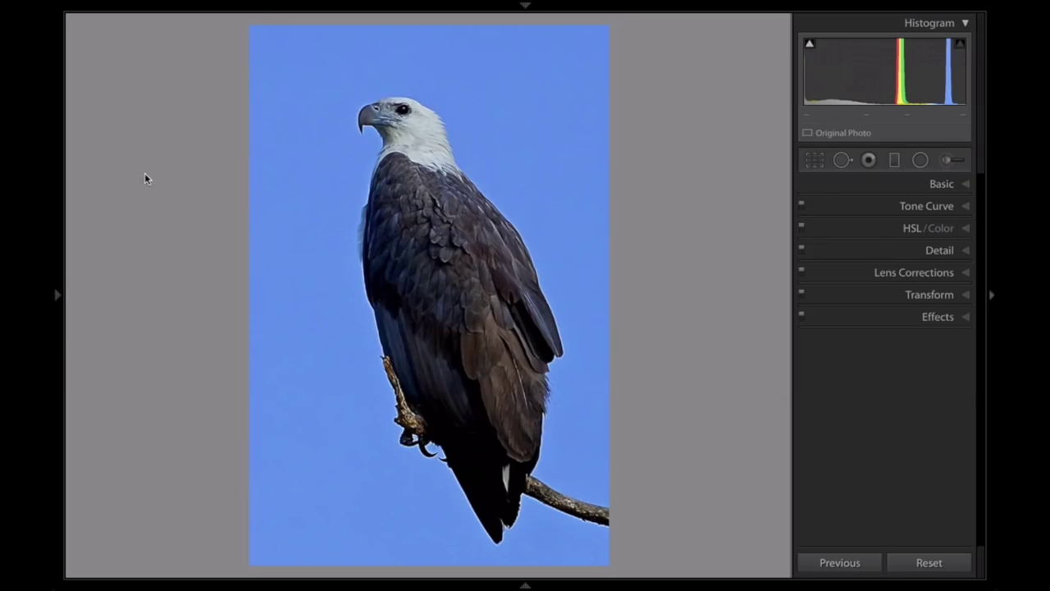
left_click(58, 292)
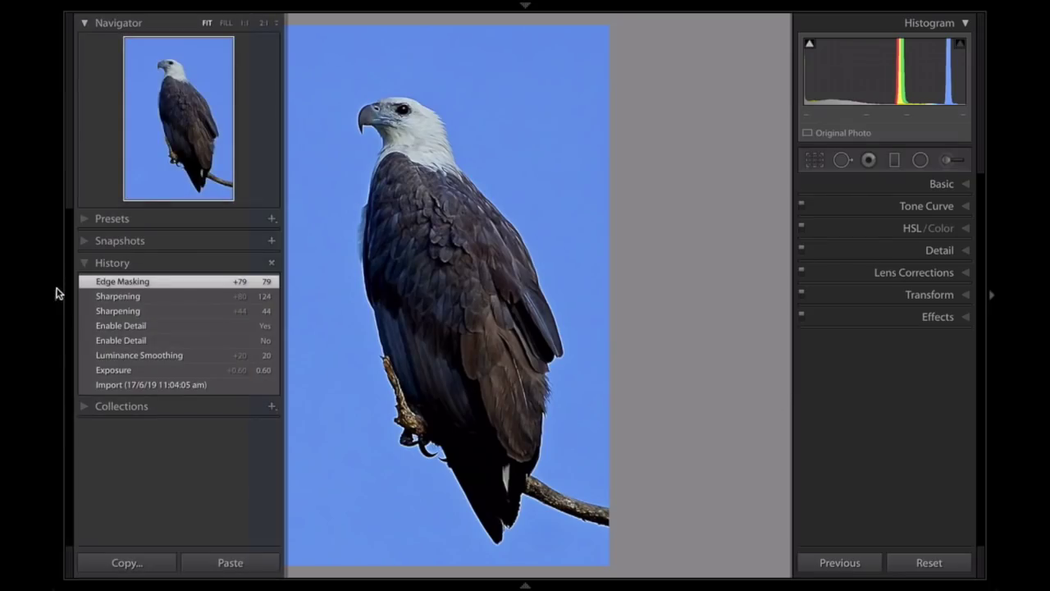
left_click(103, 386)
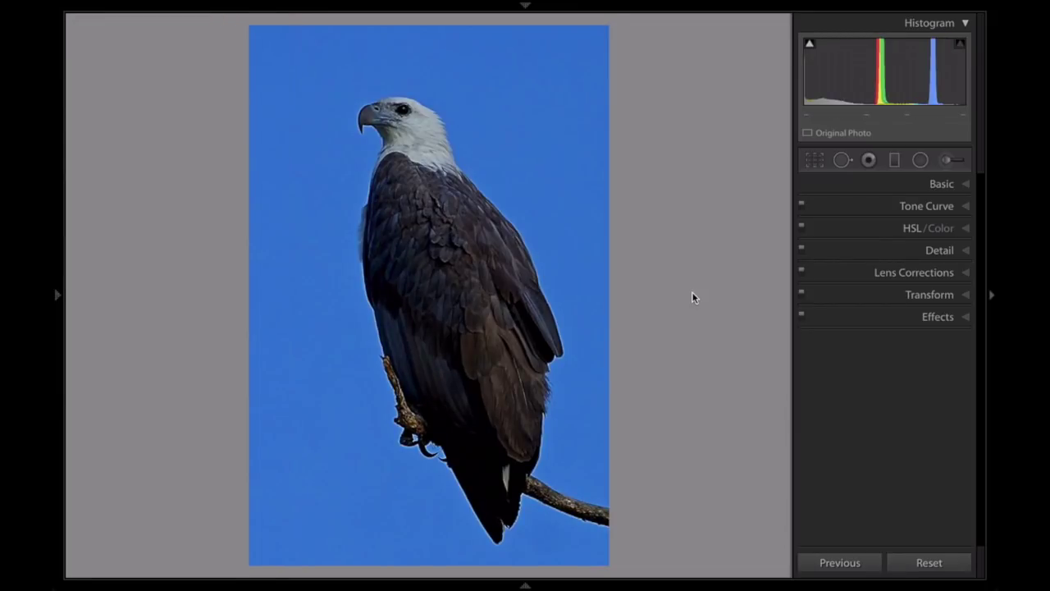
Zoom in 1:1 on the eagle's head and expand the Basic panel
left_click(412, 127)
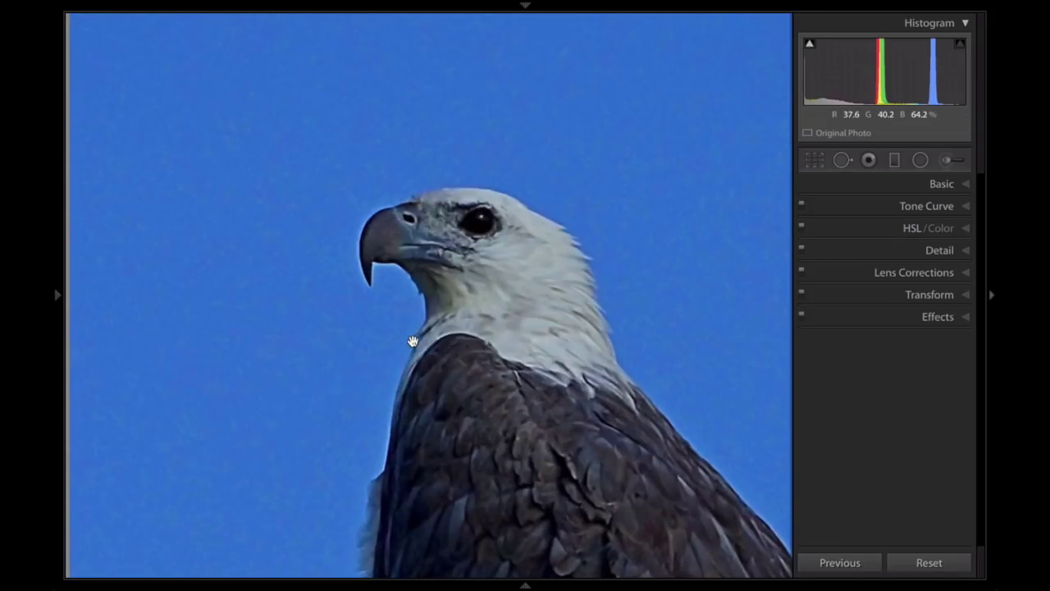
left_click_drag(510, 357, 474, 308)
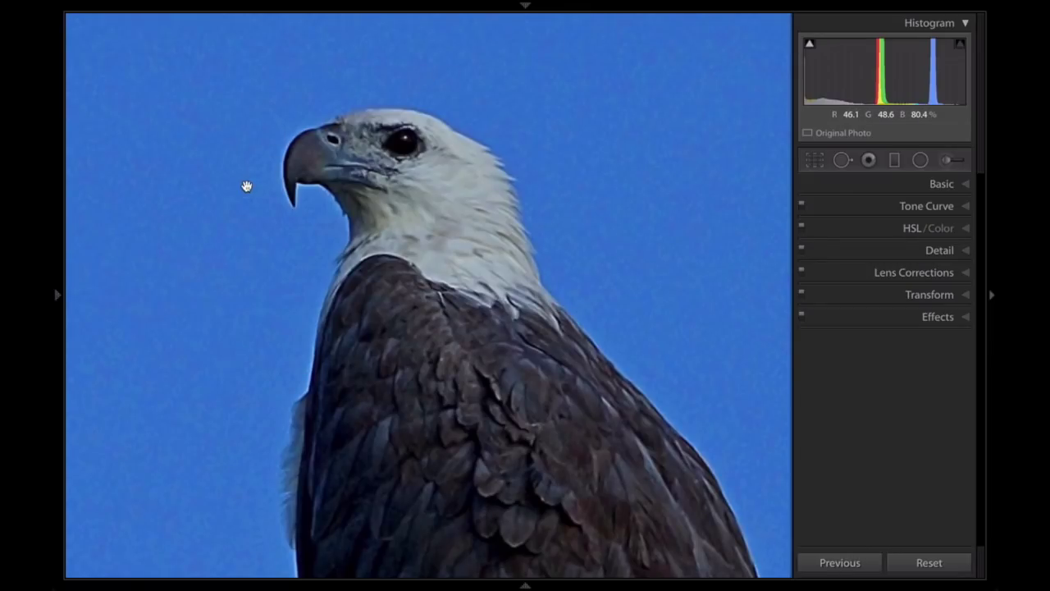
left_click(967, 187)
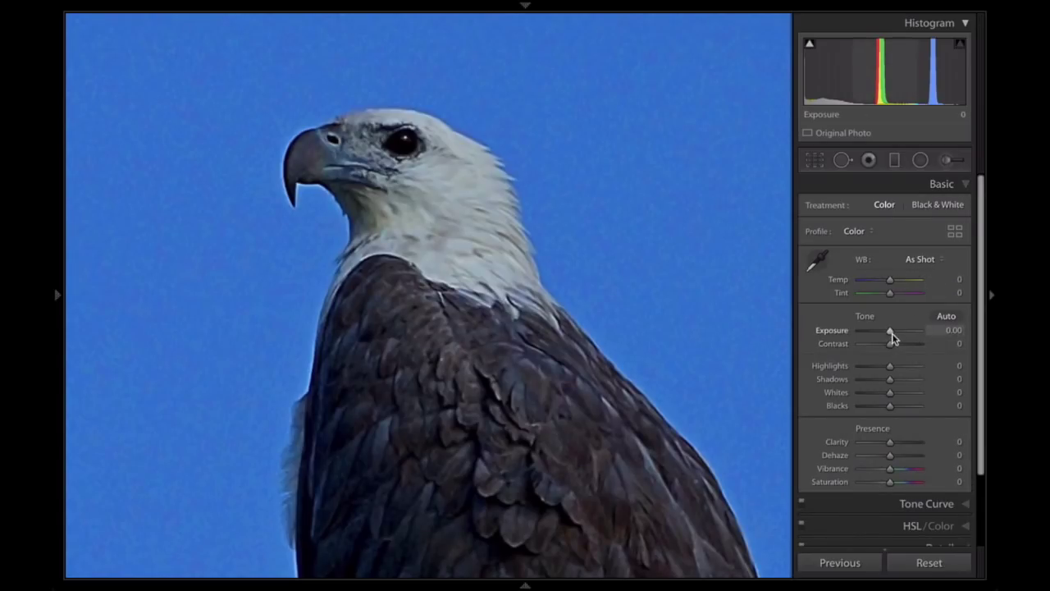
Set the eagle's exposure to +0.35 and luminance noise reduction to 18, comparing with Detail toggled off
left_click_drag(892, 336, 891, 336)
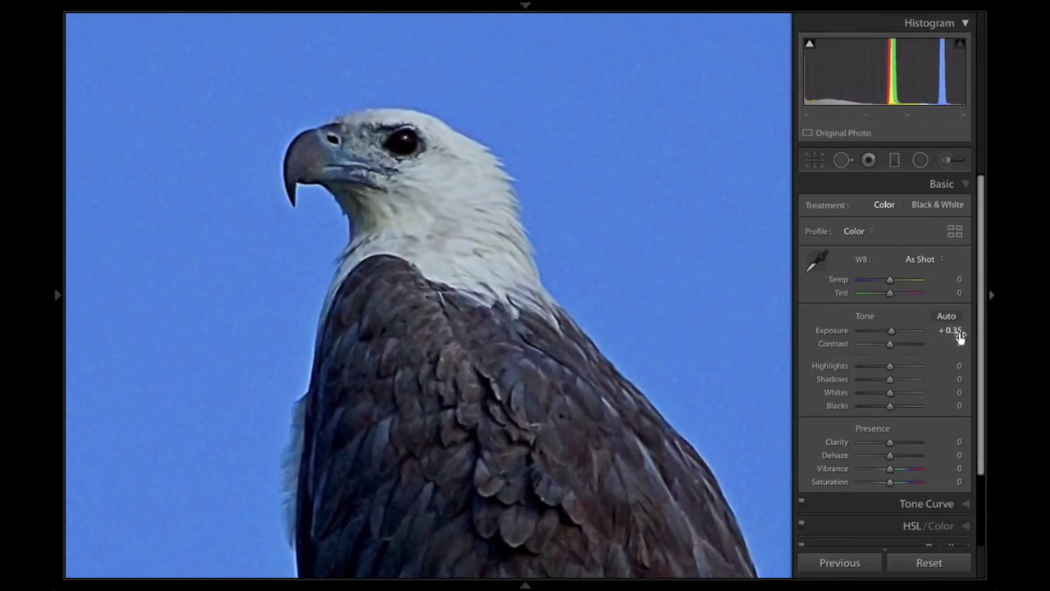
scroll(935, 326, "down", 3)
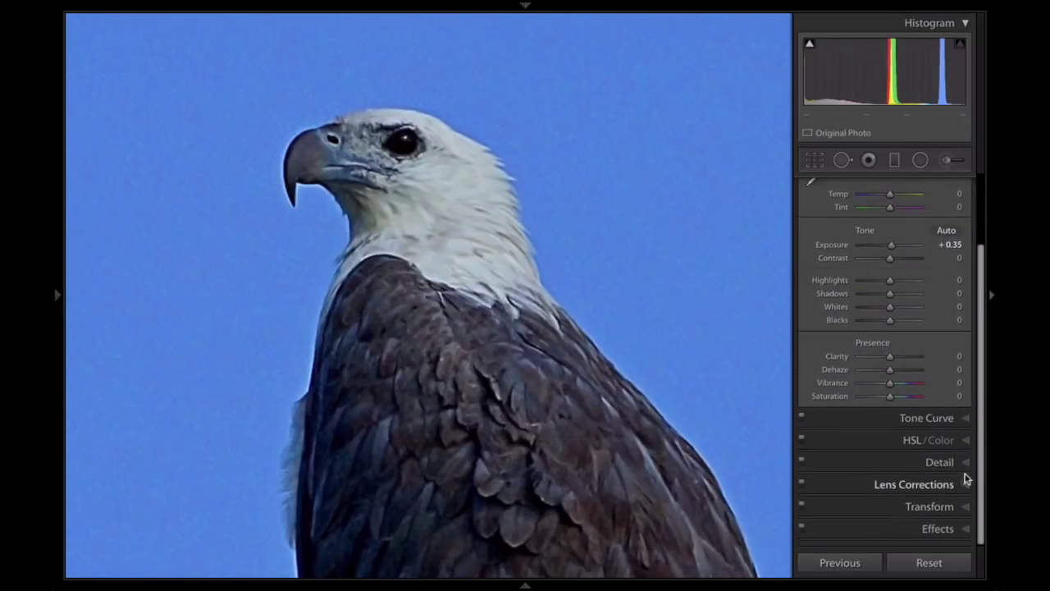
left_click(964, 462)
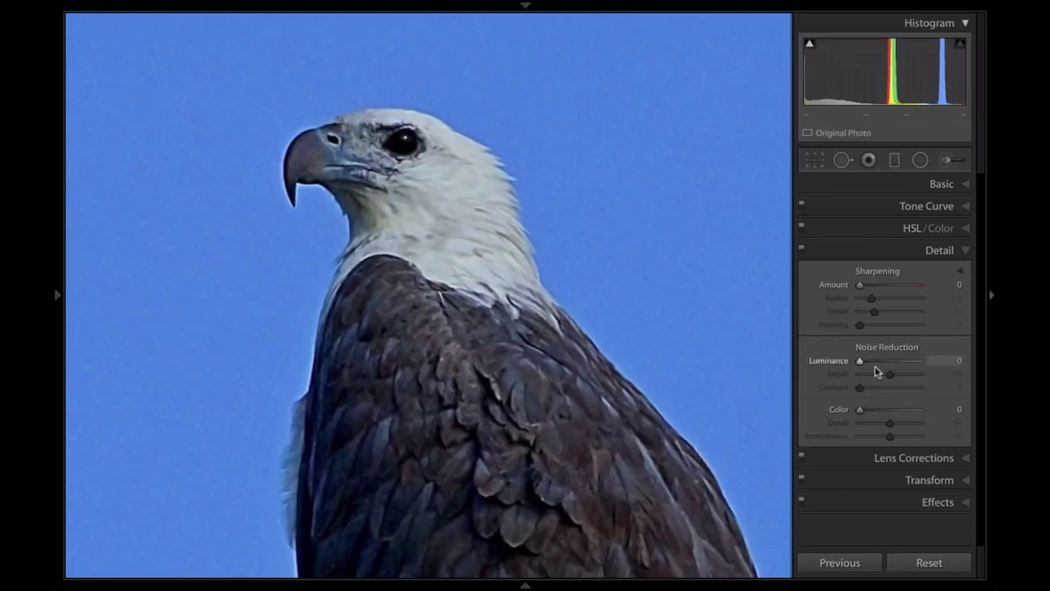
left_click_drag(862, 365, 873, 366)
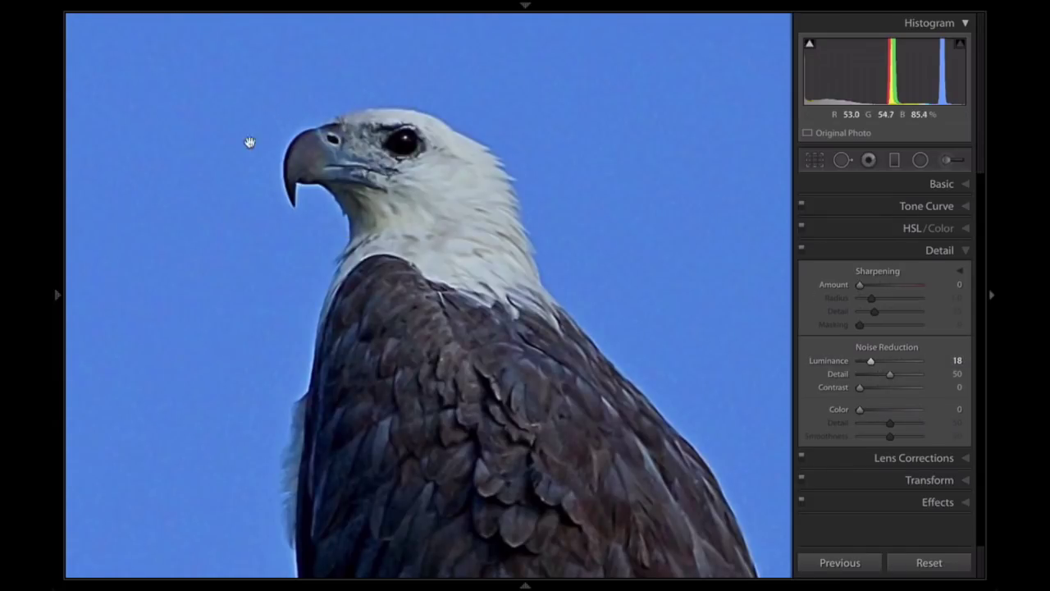
left_click(802, 249)
left_click(802, 253)
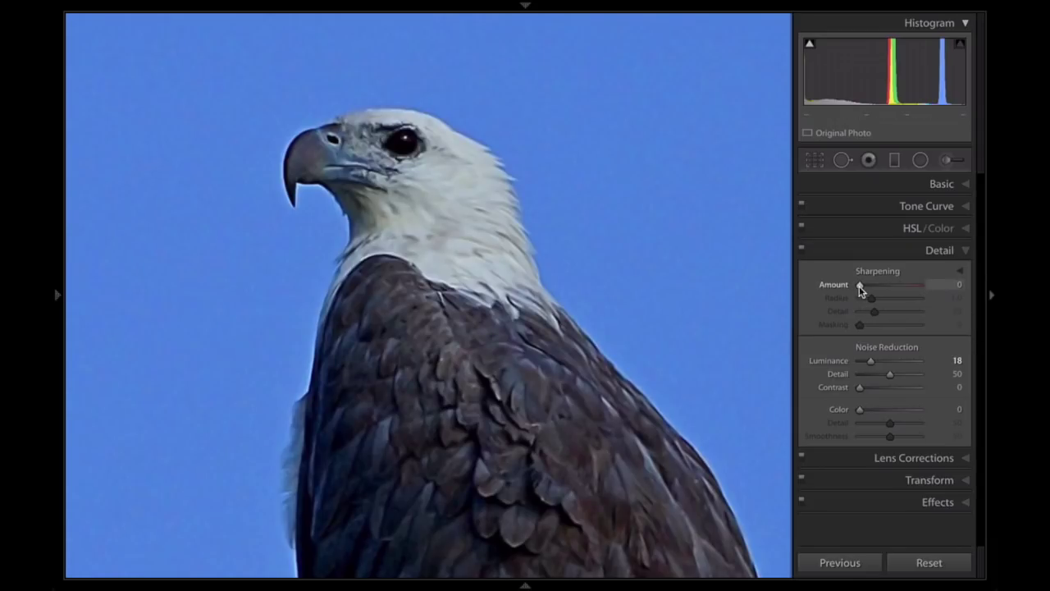
Sharpen the eagle at Amount 105 with Masking 80, previewing the Alt mask
left_click_drag(859, 286, 900, 287)
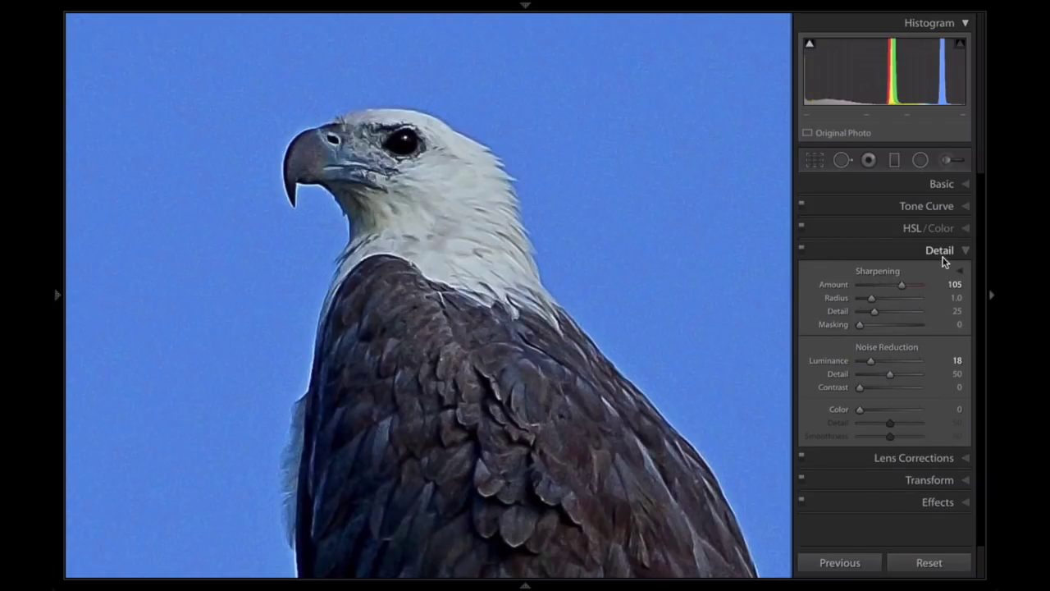
key("alt")
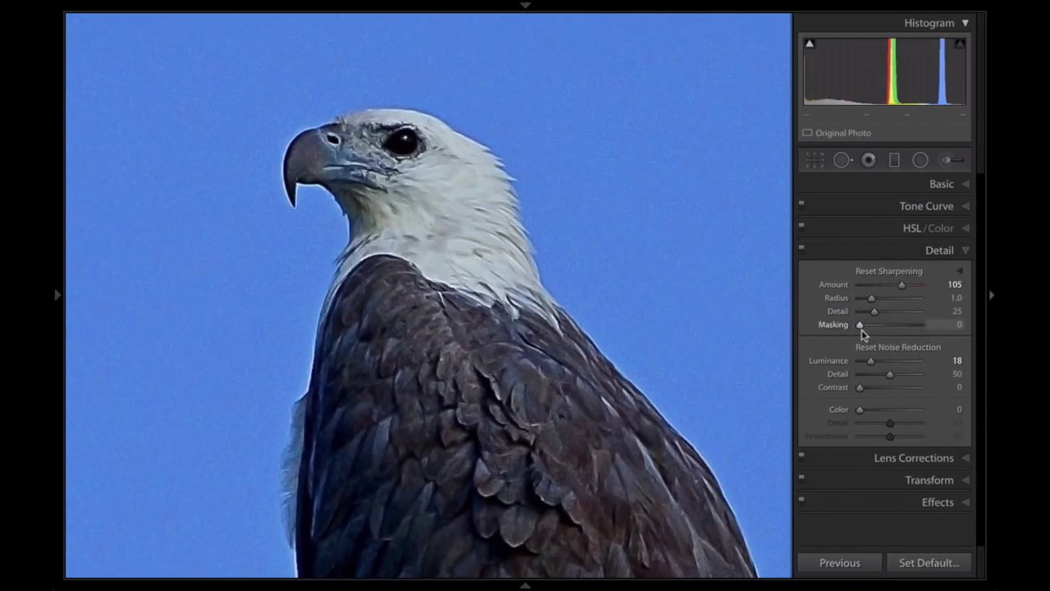
left_click_drag(861, 327, 908, 330)
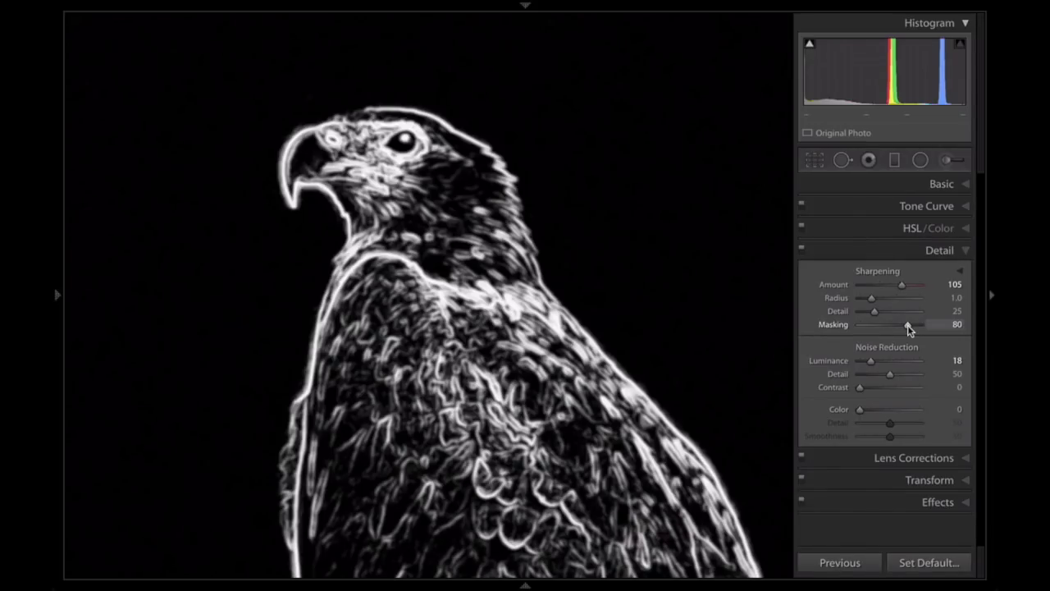
left_click_drag(908, 328, 907, 329)
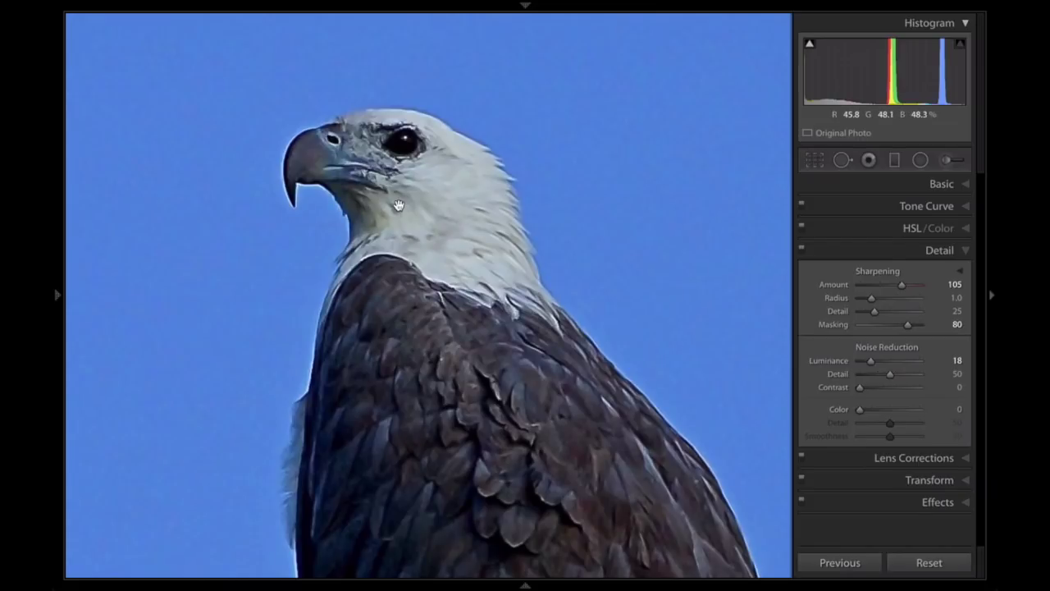
left_click(594, 236)
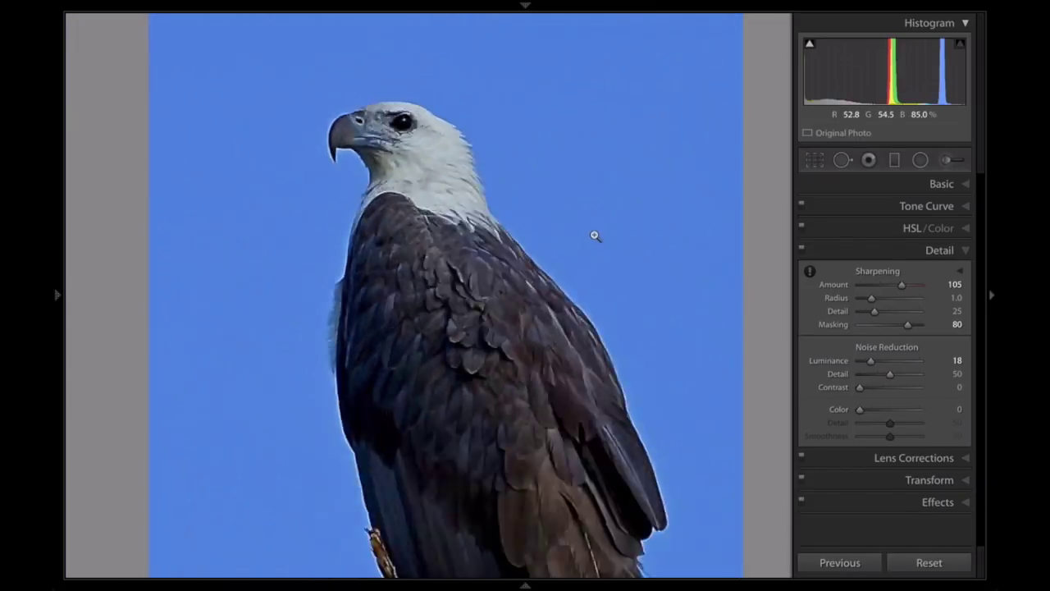
key("ctrl+Left")
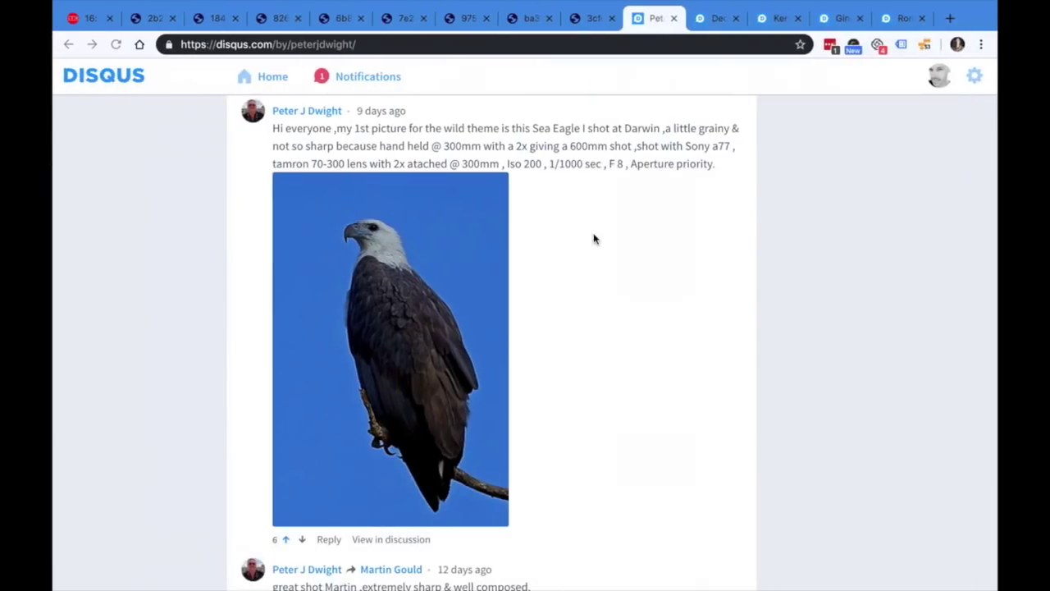
key("ctrl+Right")
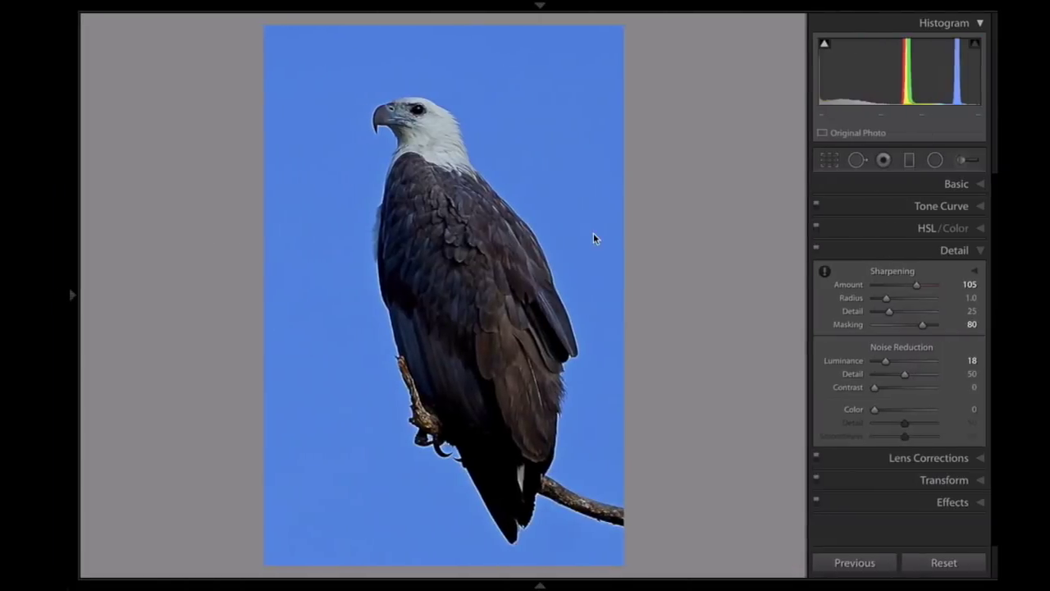
key("backslash")
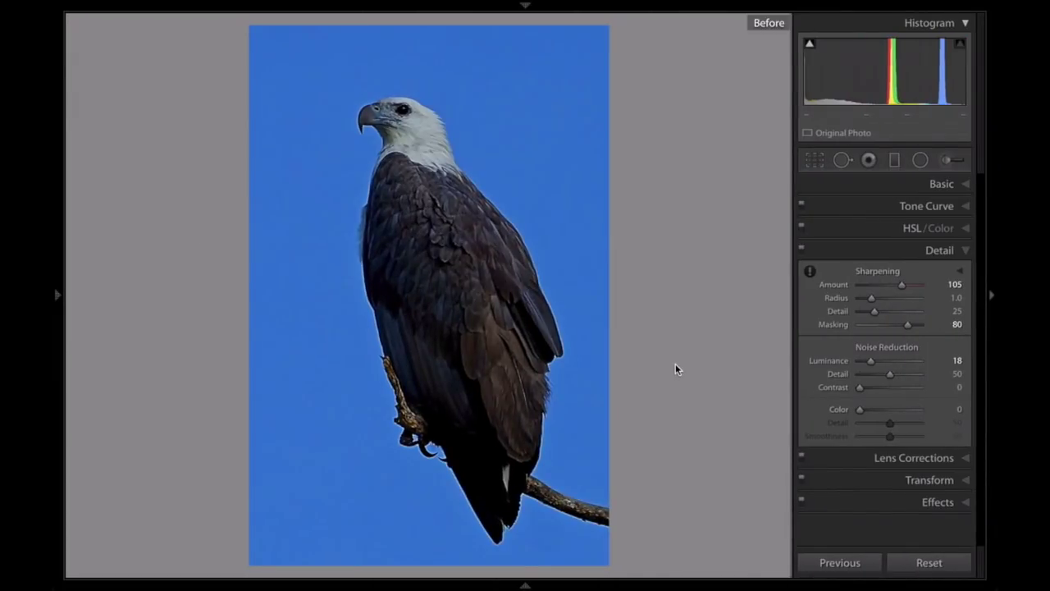
key("backslash")
key("backslash")
key("backslash")
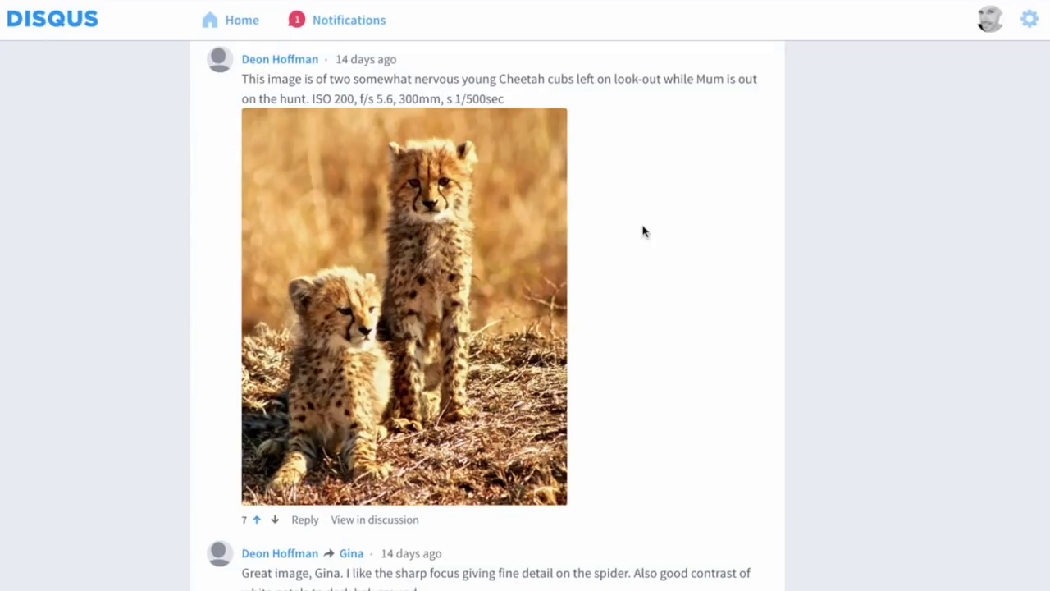
Scroll to the cheetah cubs post and highlight the shutter speed in its caption
scroll(644, 231, "down", 1)
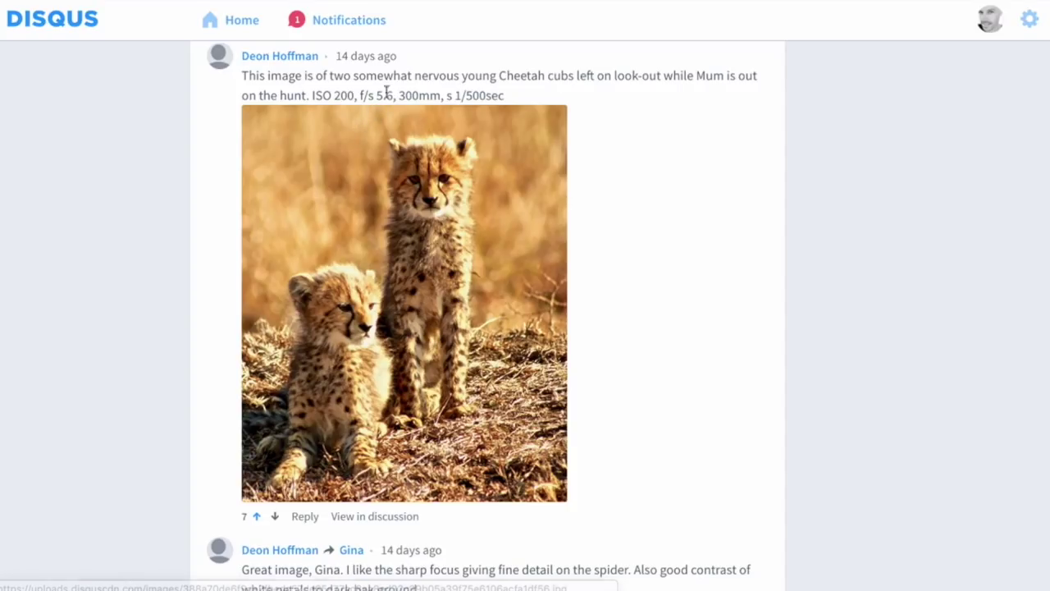
left_click_drag(399, 95, 485, 96)
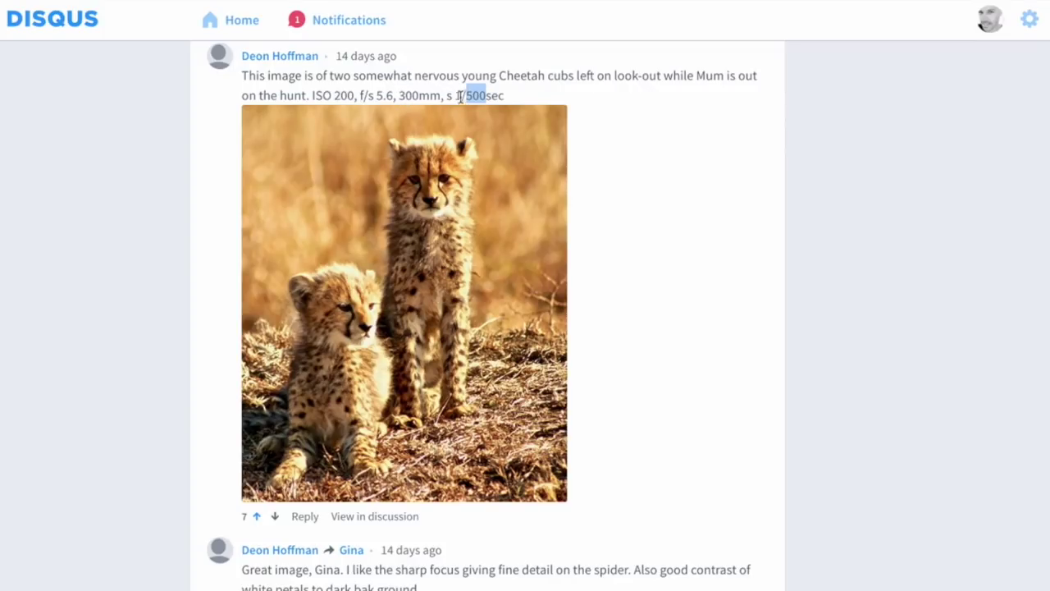
left_click(538, 102)
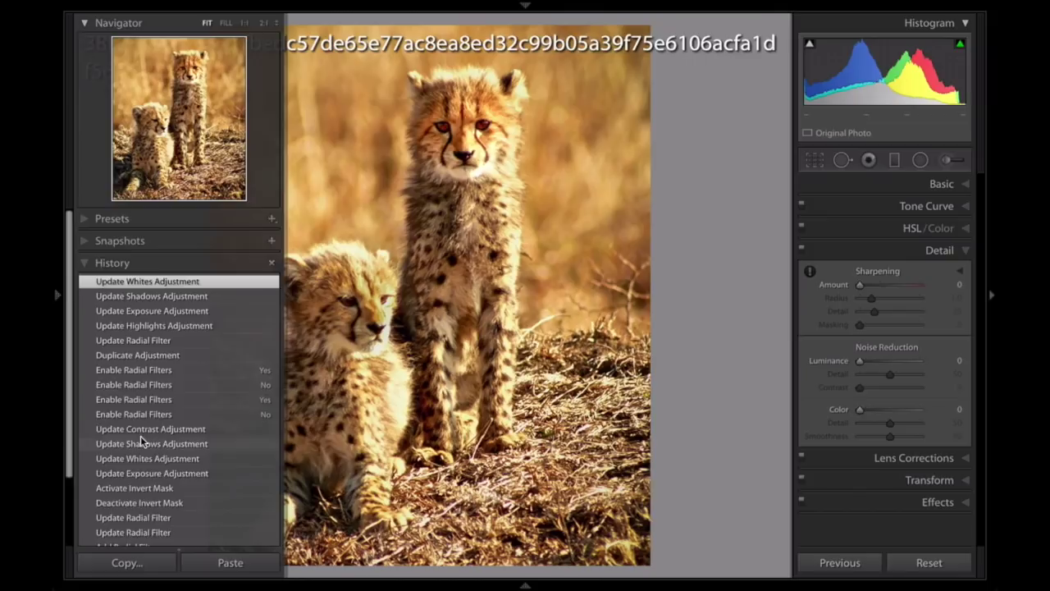
Revert the cheetah cubs photo to its Import history state and expand the Basic panel
scroll(144, 441, "down", 3)
left_click(148, 504)
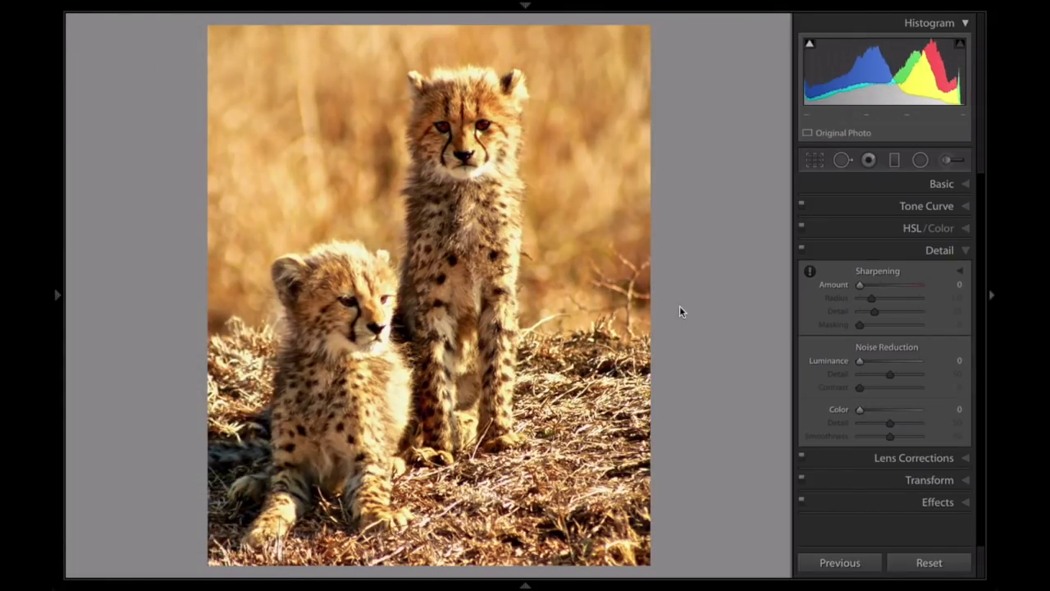
left_click(967, 184)
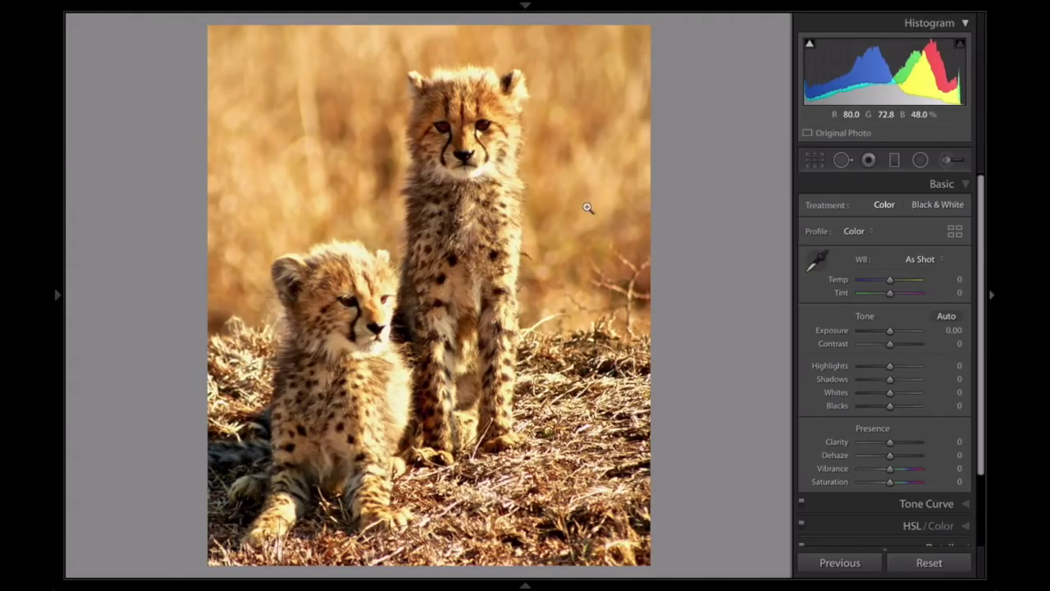
Add a post-crop vignette to the cheetah photo, settling on Amount -35 with Feather 91
scroll(856, 410, "down", 3)
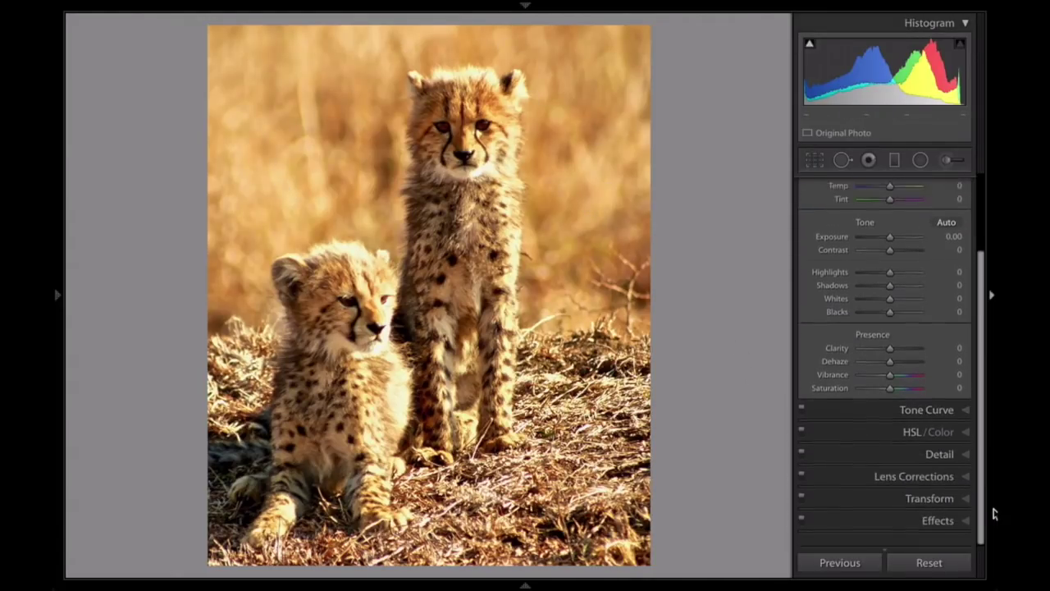
left_click(967, 529)
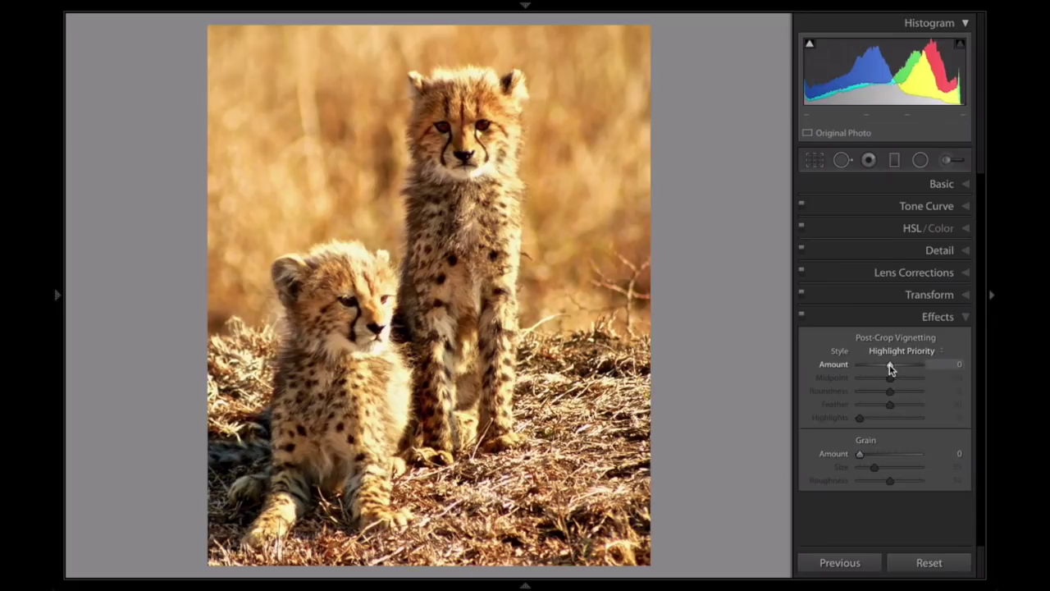
left_click_drag(891, 369, 857, 369)
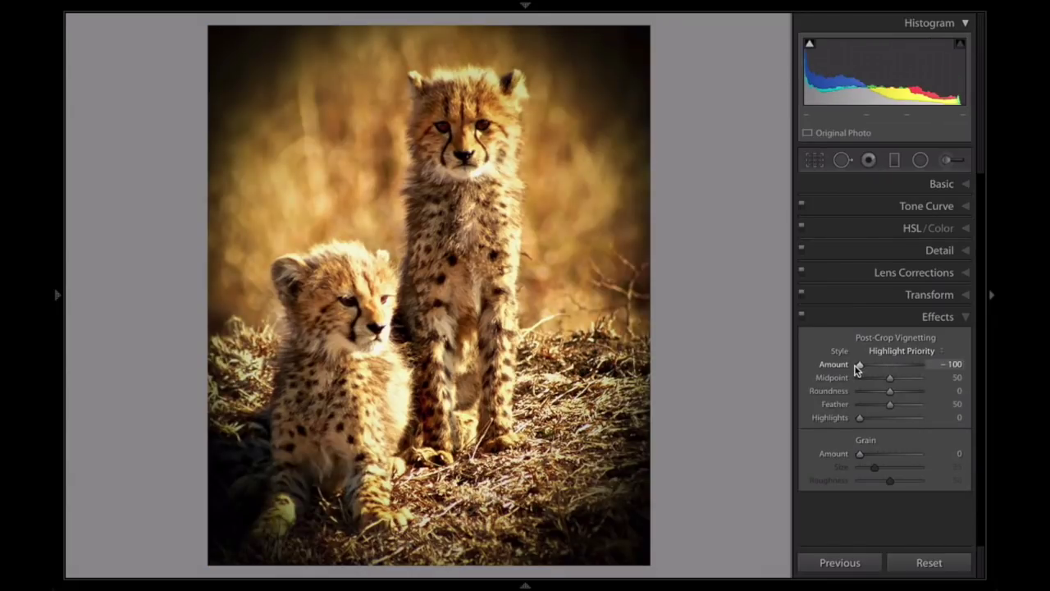
left_click_drag(858, 369, 916, 408)
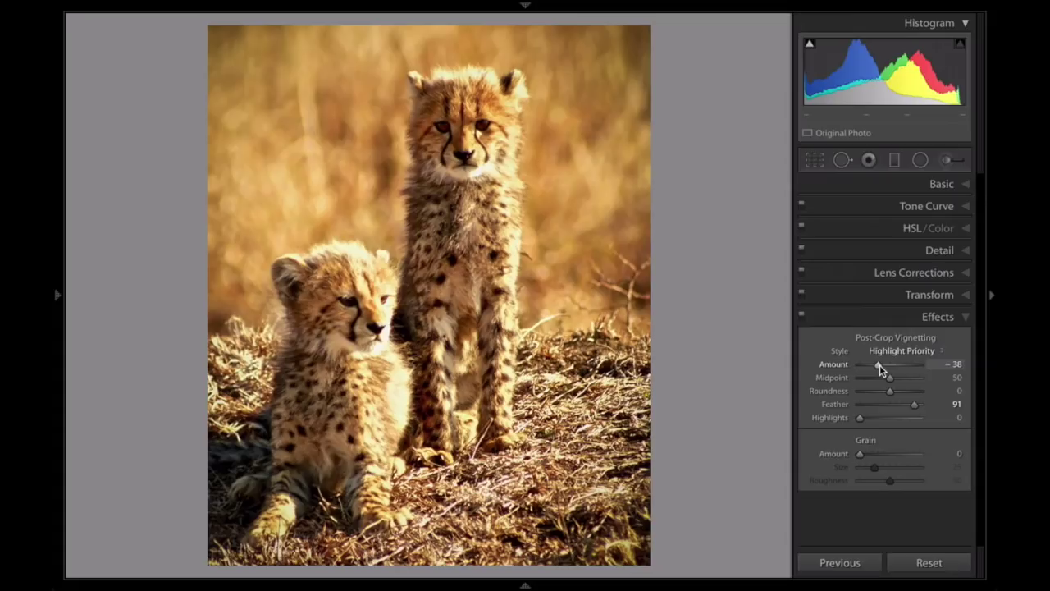
left_click_drag(880, 368, 883, 369)
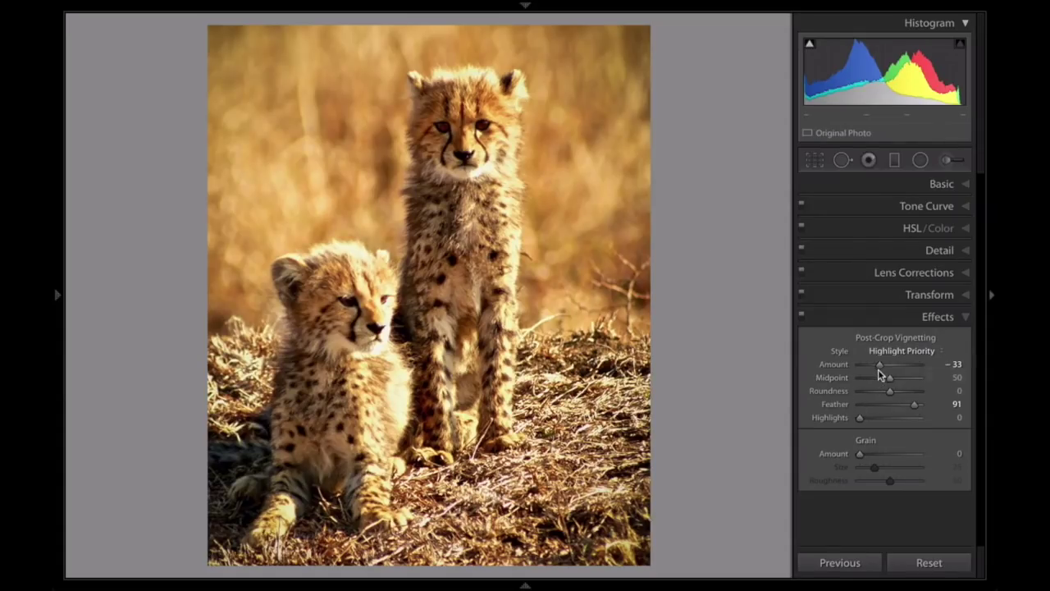
left_click_drag(879, 366, 863, 364)
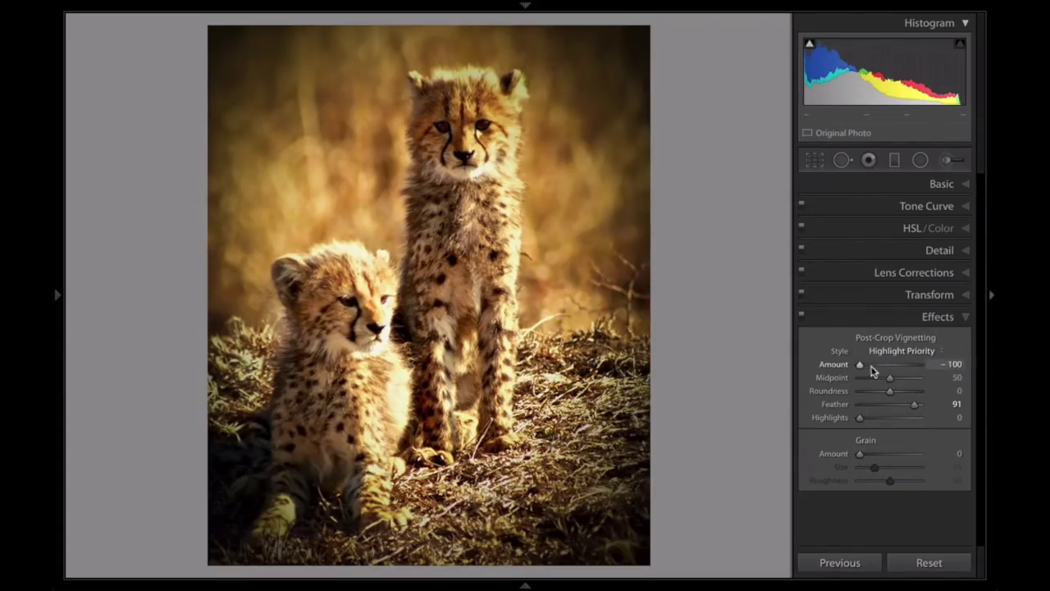
left_click(881, 365)
left_click_drag(880, 365, 878, 365)
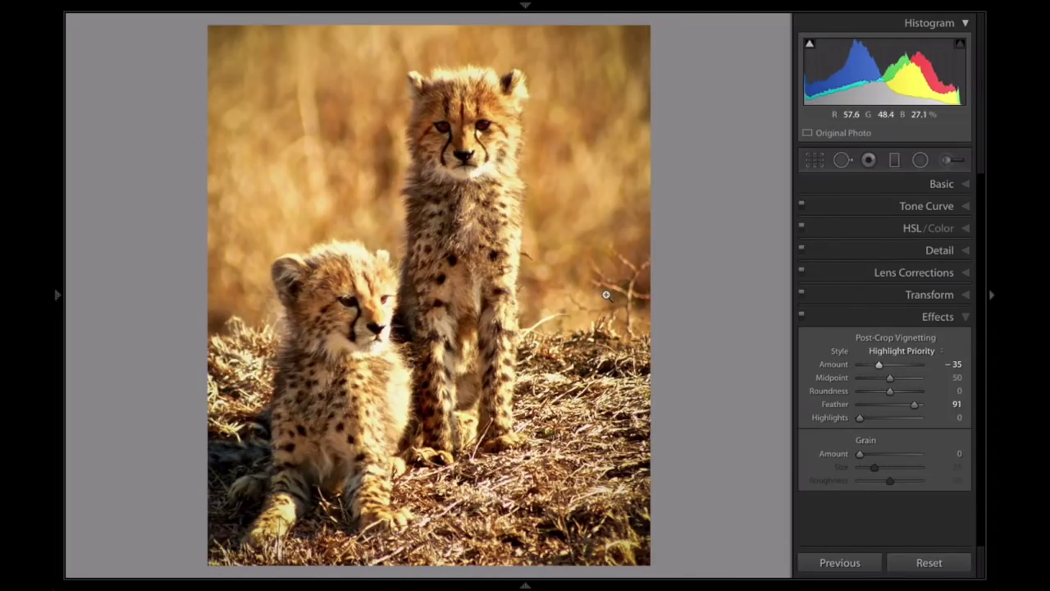
Zoom in on the standing cheetah and draw a radial filter ellipse around its face
left_click(475, 130)
left_click_drag(466, 156, 454, 315)
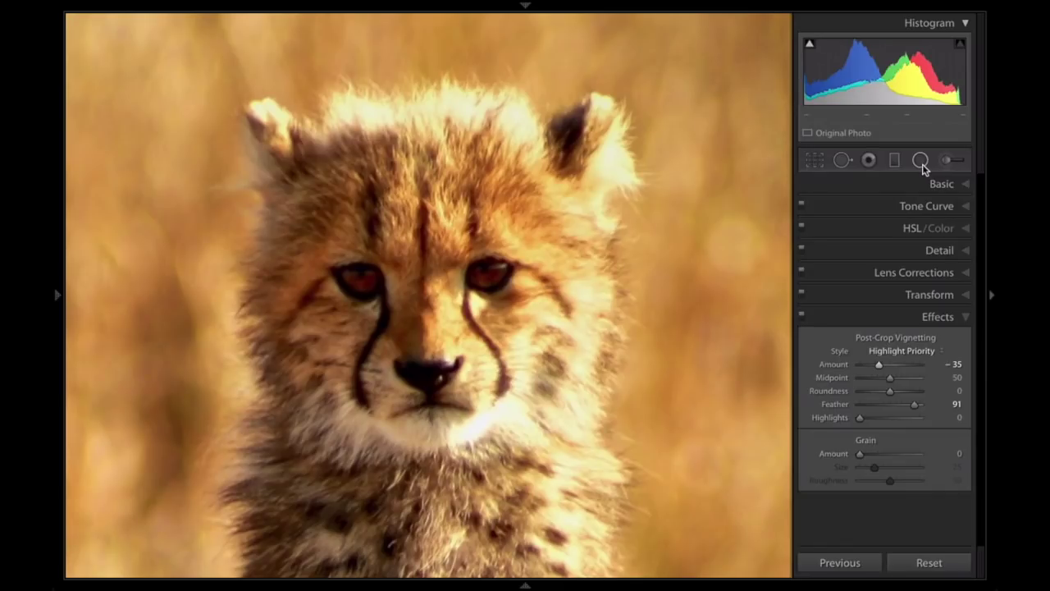
left_click(921, 164)
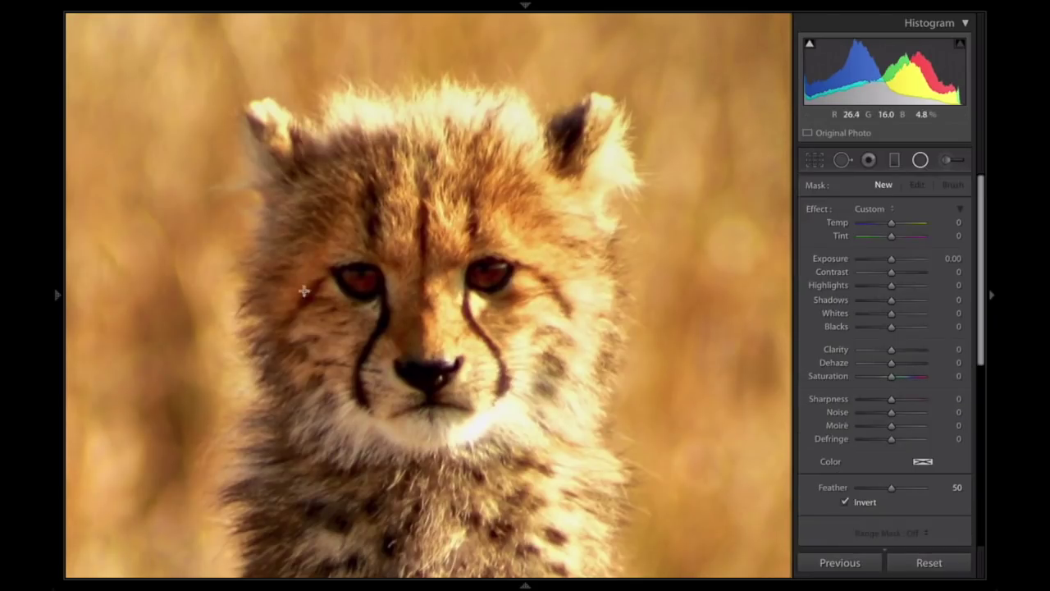
mouse_move(315, 221)
left_mouse_down()
mouse_move(495, 373)
mouse_move(352, 280)
mouse_move(433, 313)
left_mouse_up()
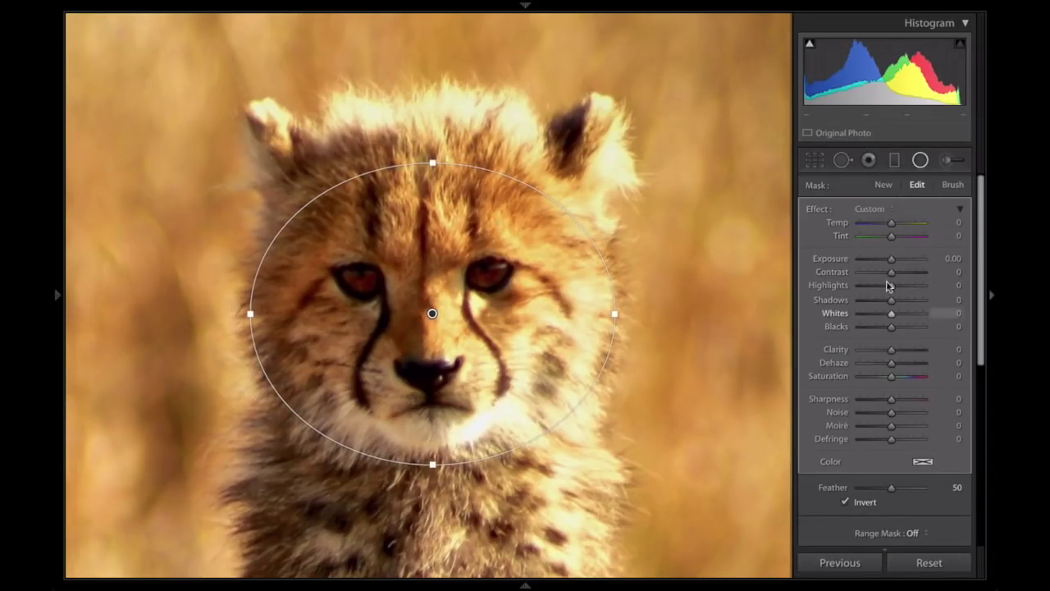
Set the face filter to Exposure 0.14, Contrast 7, Highlights -16, Shadows 22, Whites 20, centred on the nose
left_click_drag(891, 261, 907, 263)
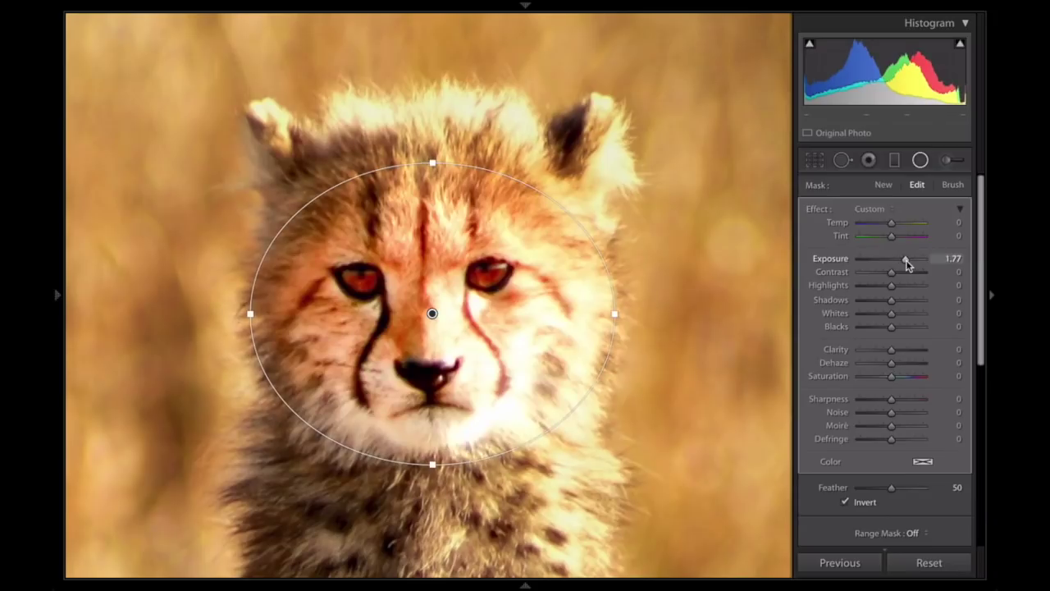
double_click(907, 262)
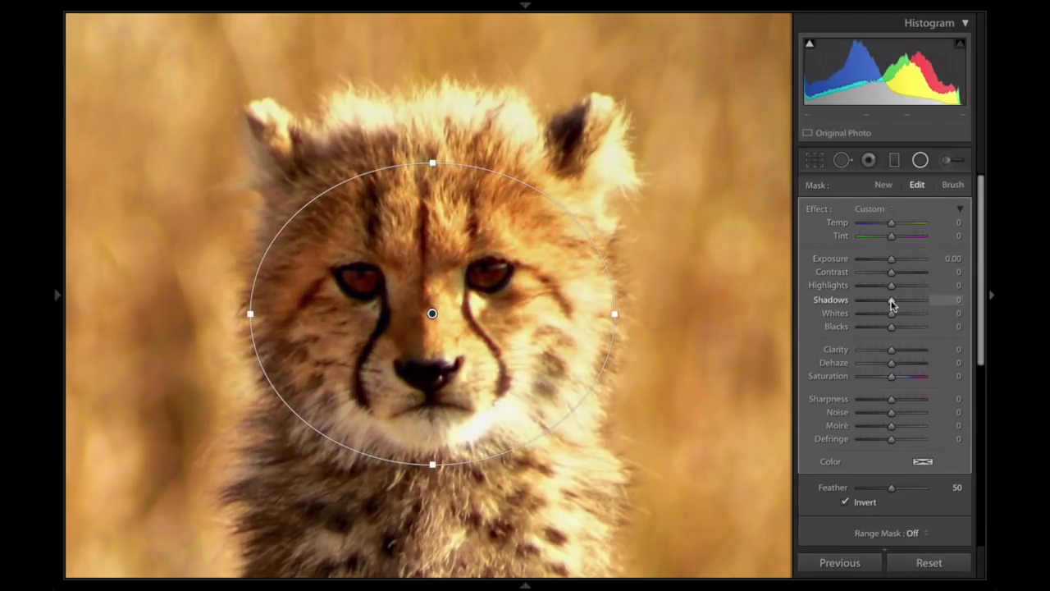
mouse_move(891, 301)
left_mouse_down()
mouse_move(921, 300)
mouse_move(897, 304)
mouse_move(896, 319)
left_mouse_up()
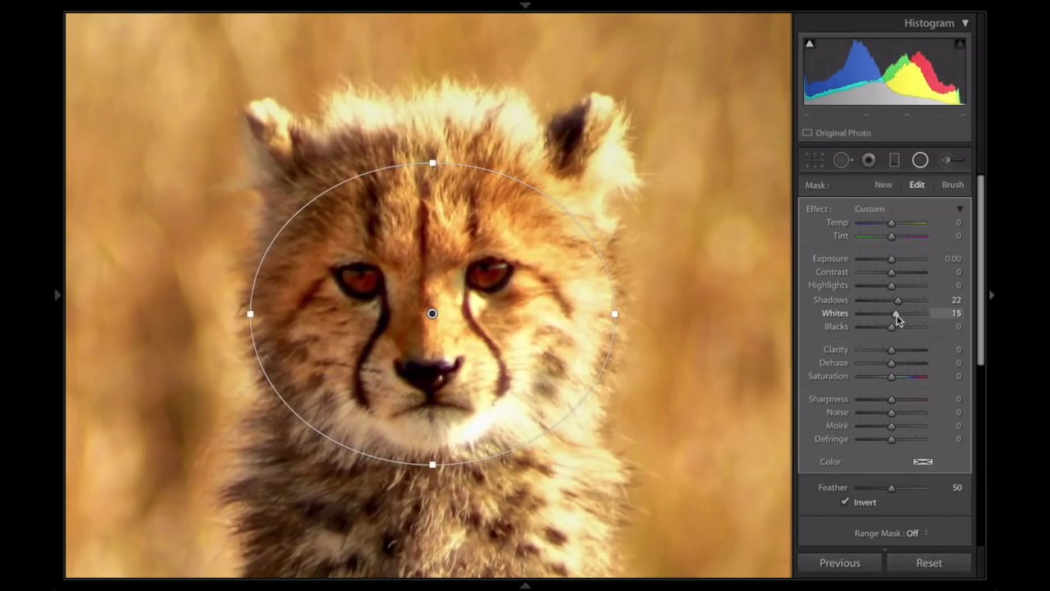
left_click_drag(897, 319, 900, 319)
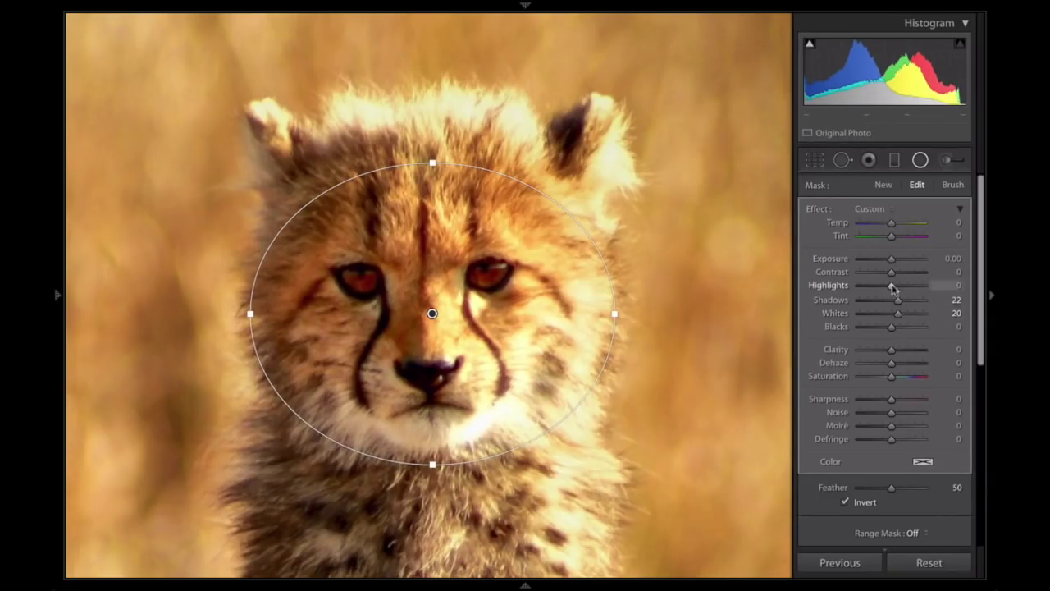
left_click_drag(891, 273, 893, 262)
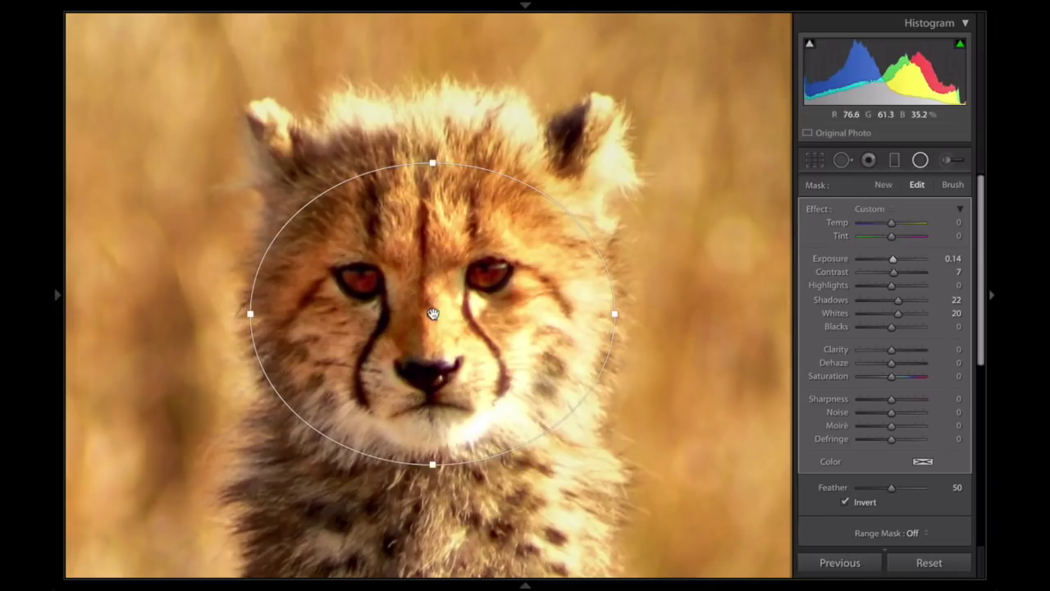
left_click_drag(416, 361, 682, 520)
left_click_drag(545, 418, 426, 312)
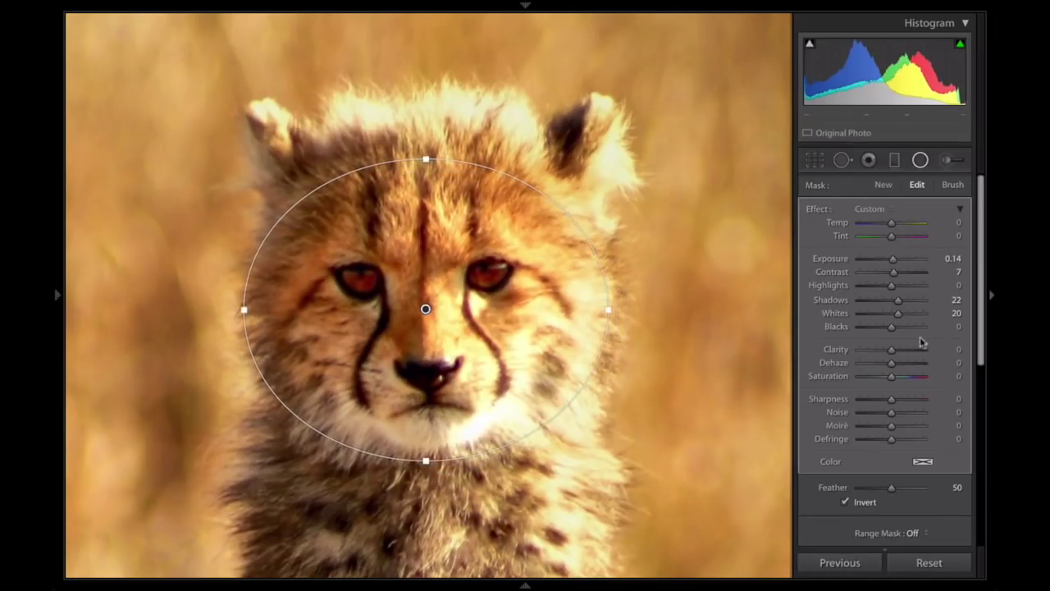
left_click_drag(892, 286, 888, 292)
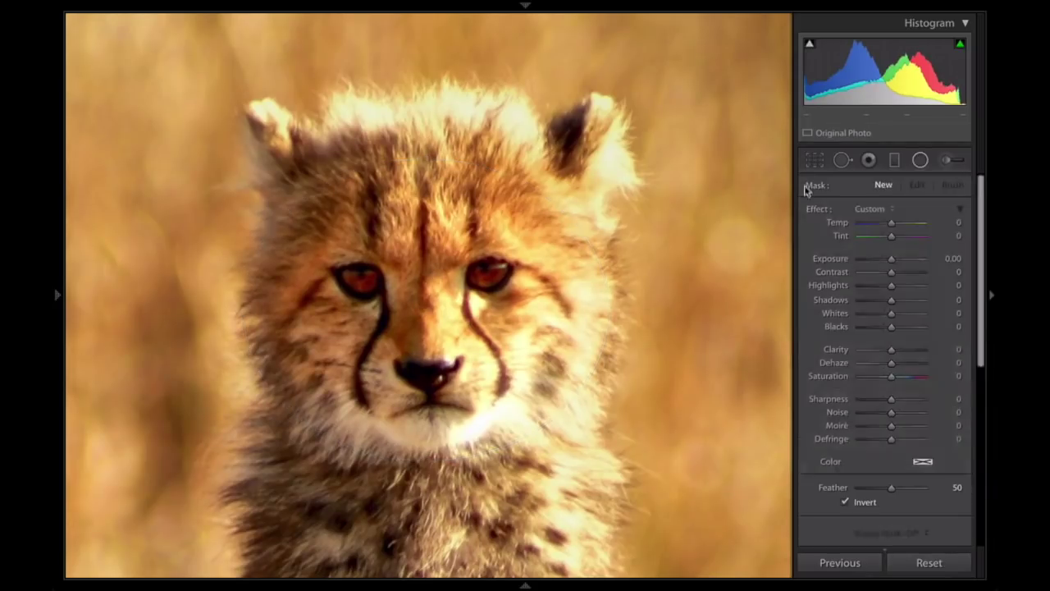
Finish the current radial filter, zoom out to the whole photo, and compare with the original
key("shift+m")
left_click(577, 340)
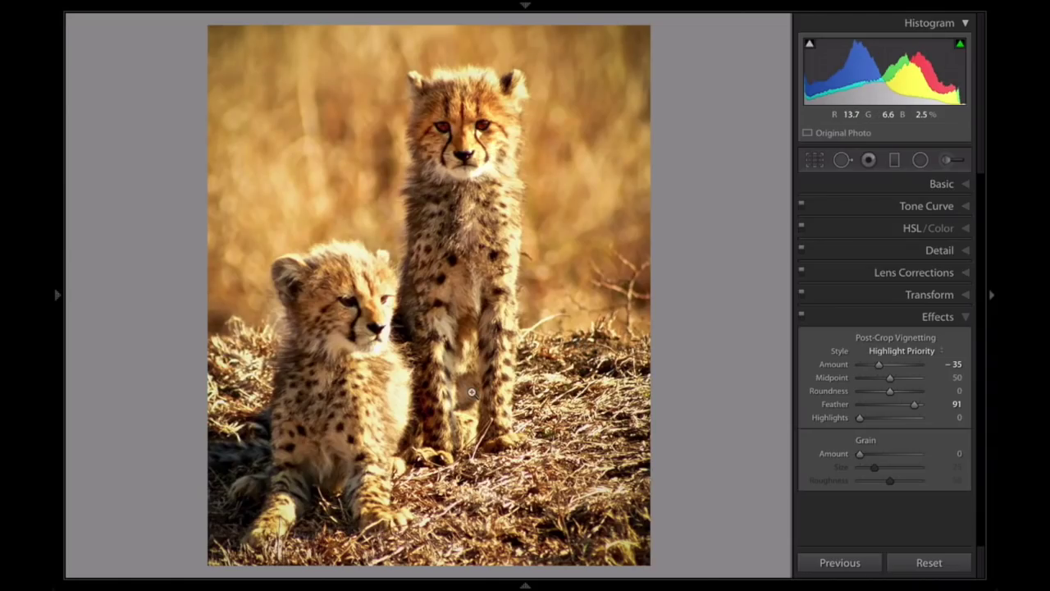
key("backslash")
key("backslash")
Draw a radial filter over the standing cheetah's face, duplicate it, and move the copy onto the chest
left_click(918, 161)
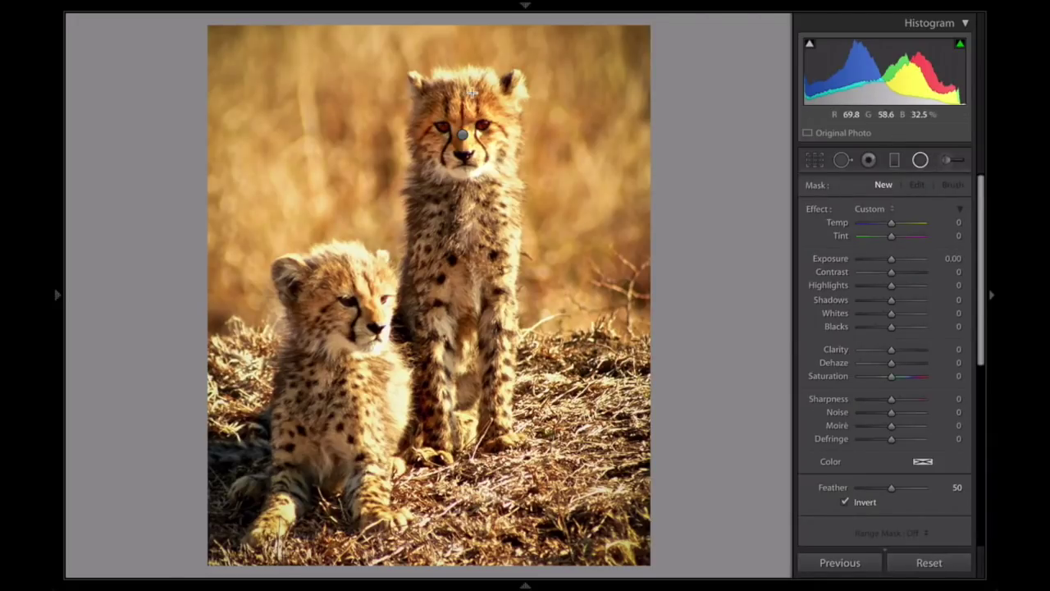
left_click_drag(463, 136, 519, 182)
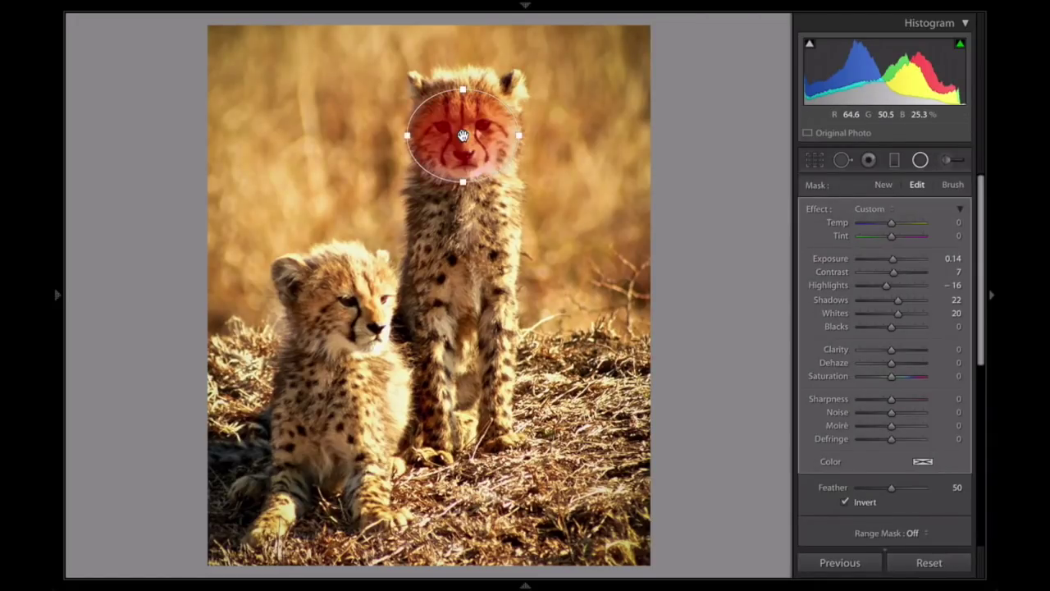
right_click(462, 135)
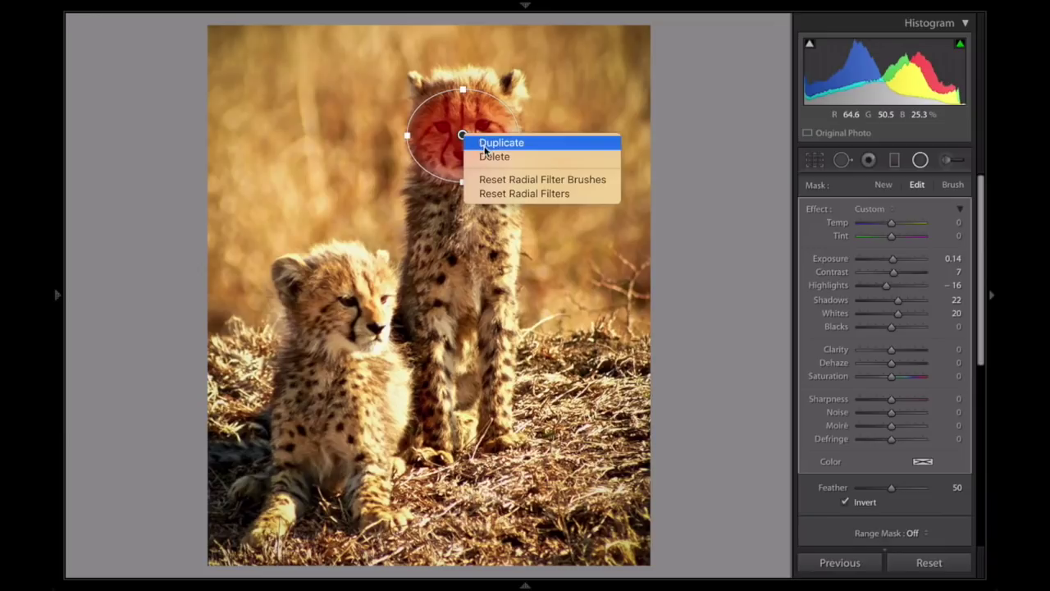
left_click(485, 141)
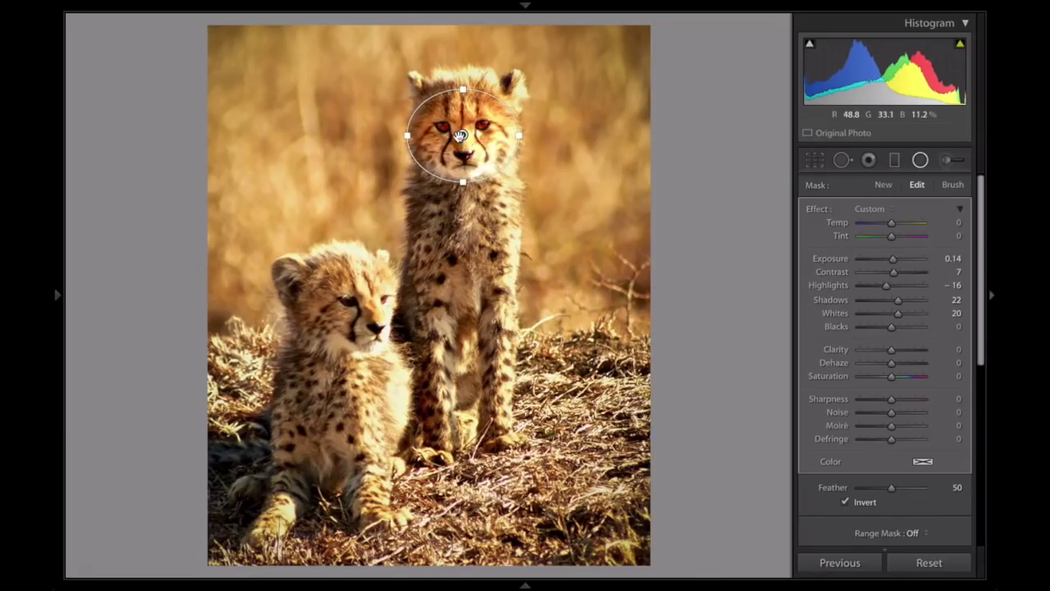
left_click_drag(484, 146, 356, 314)
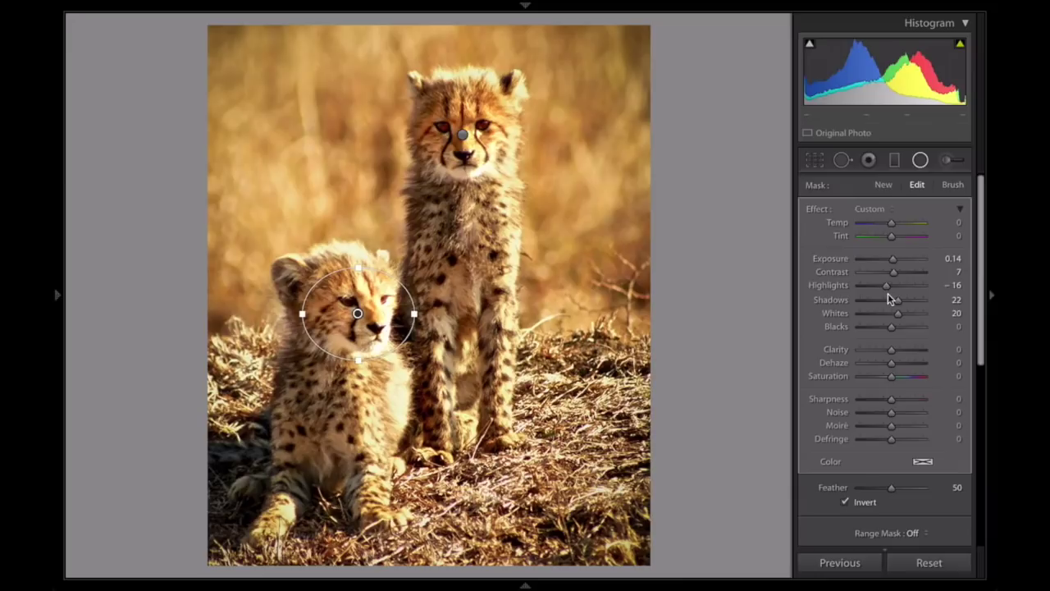
Set this filter's Highlights to -77 and Shadows to 17, reset Whites to 0, and close it
left_click_drag(888, 287, 870, 290)
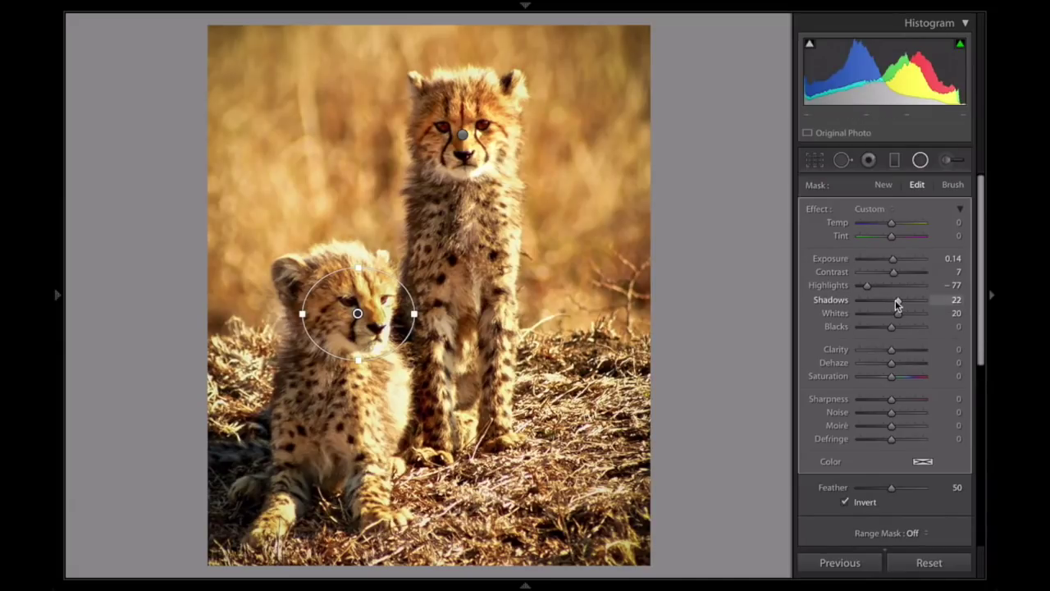
left_click_drag(896, 301, 894, 300)
double_click(834, 315)
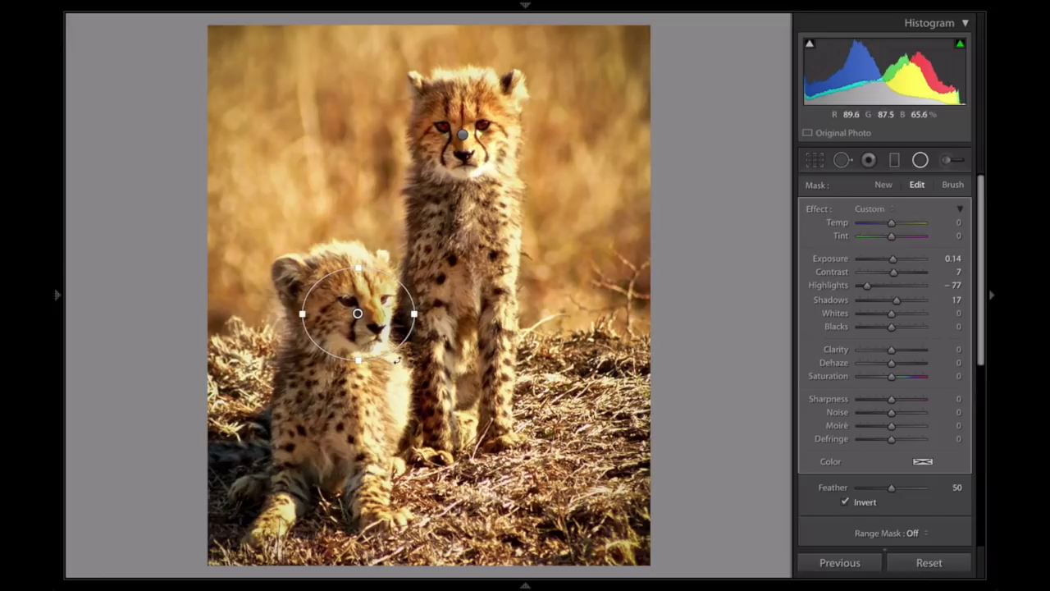
left_click(919, 161)
Toggle Before/After a few times to compare the edited cheetah photo with the original
key("backslash")
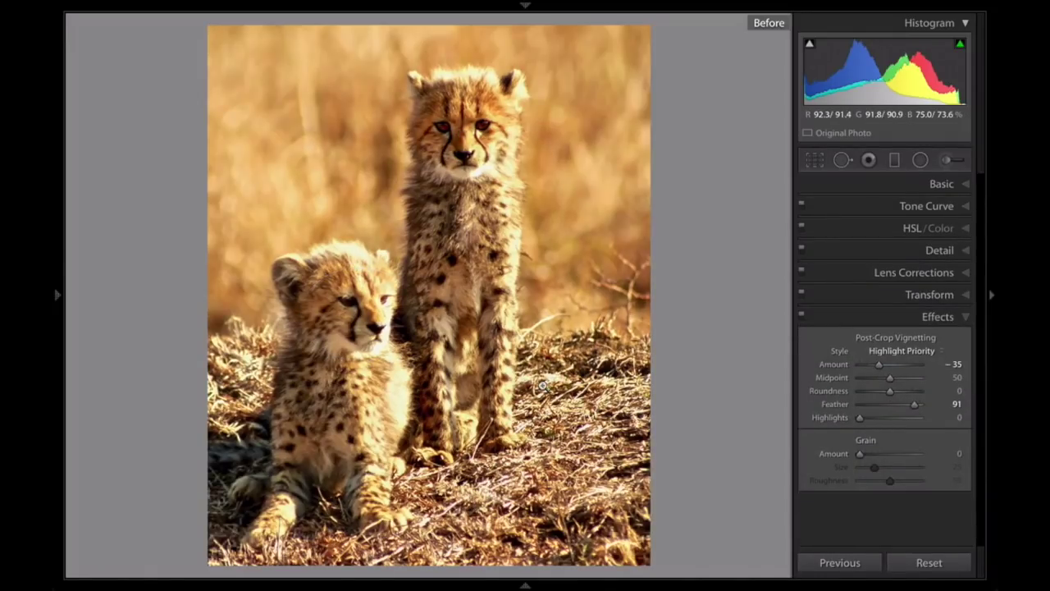
key("backslash")
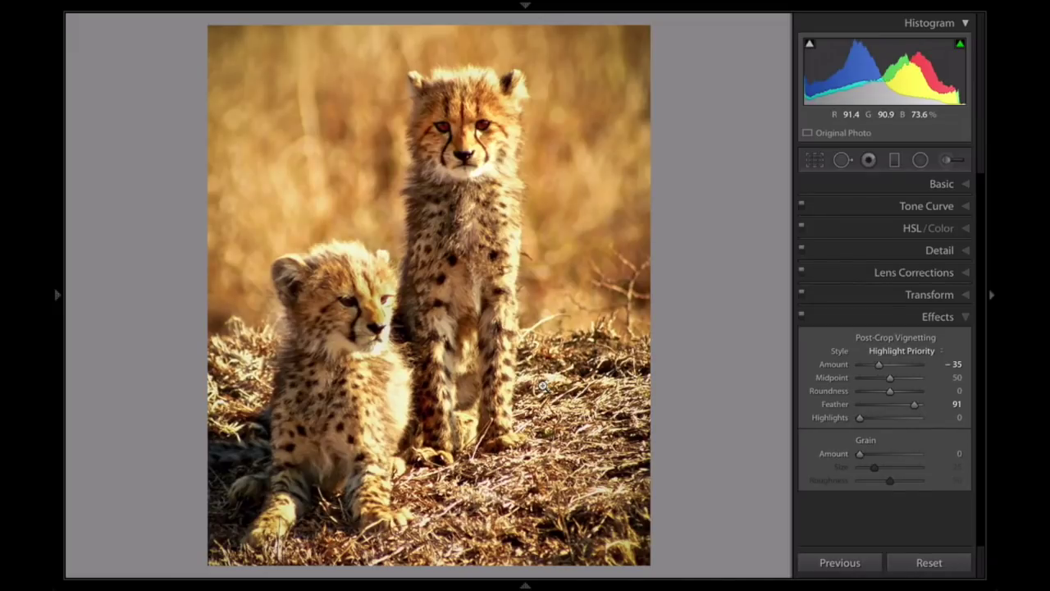
key("backslash")
key("backslash")
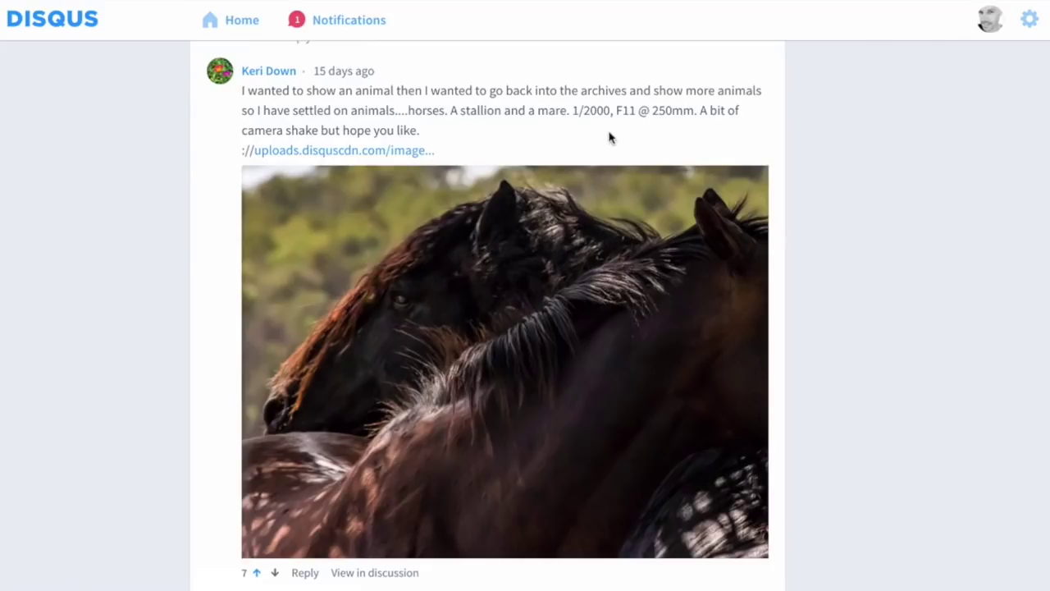
Highlight the 1/2000 shutter speed and 250mm focal length in the Disqus comment
left_click_drag(574, 111, 610, 112)
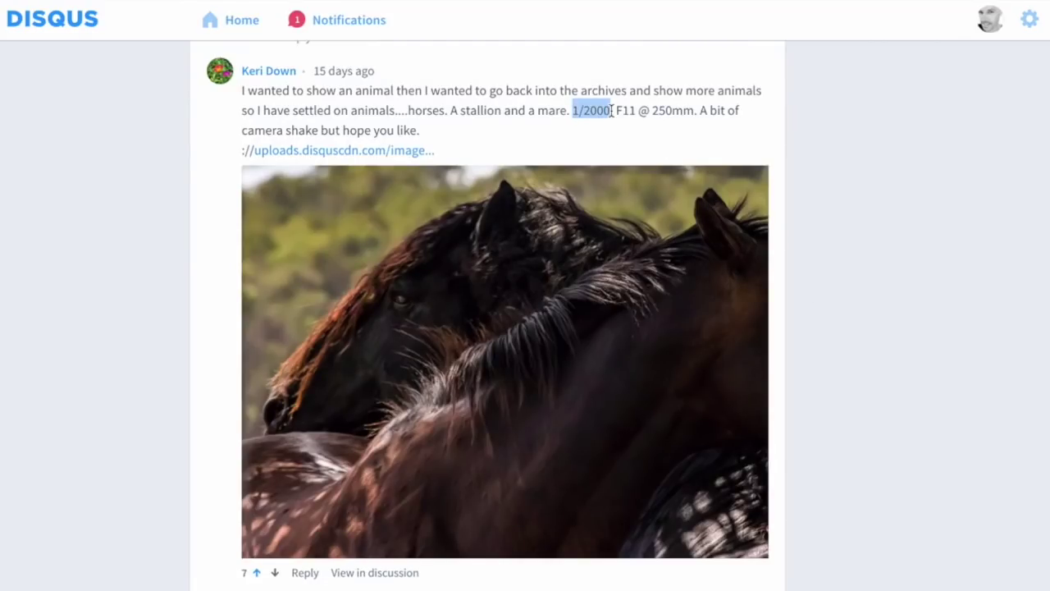
left_click_drag(652, 111, 668, 113)
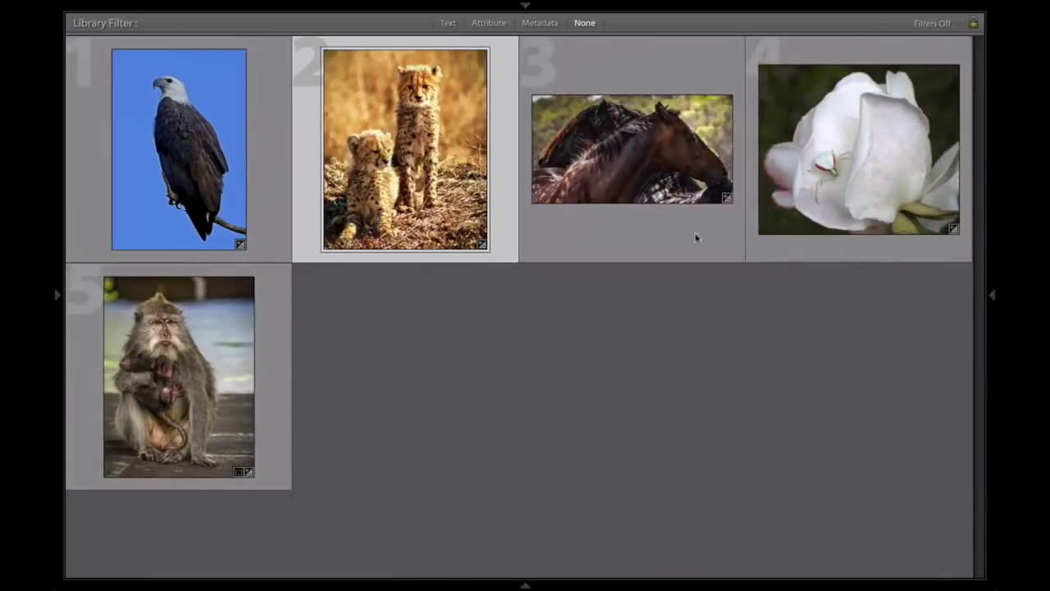
Open the stallion and mare photo and revert it to its Import history state
double_click(626, 192)
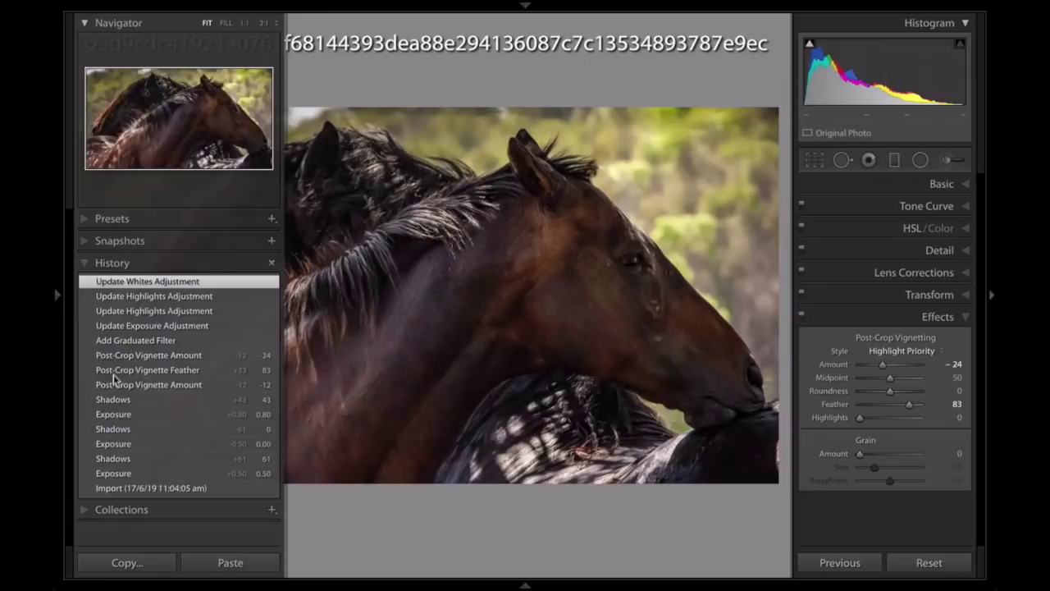
left_click(140, 488)
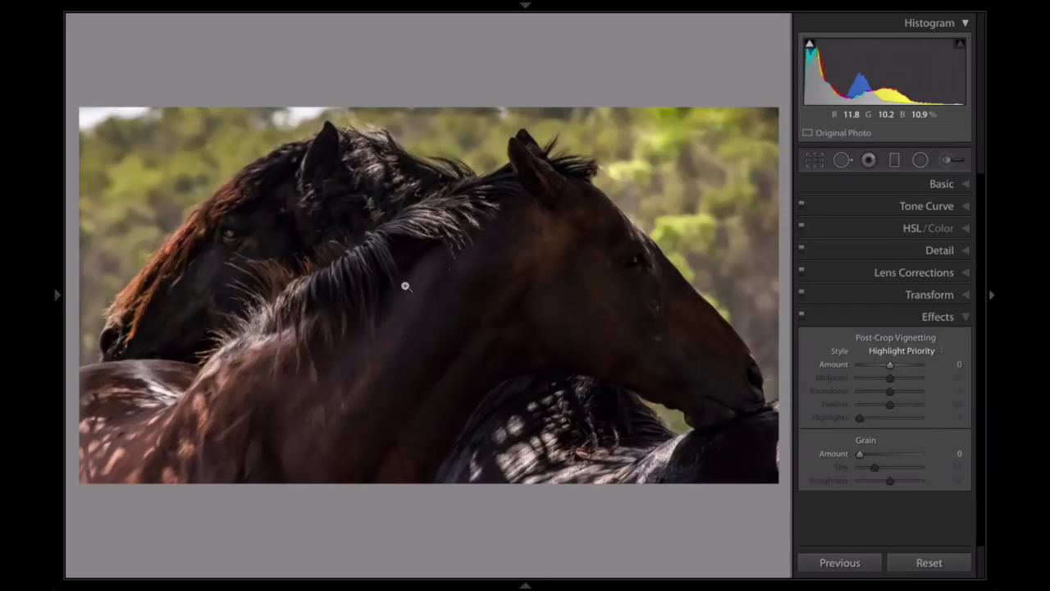
In the Basic panel set Exposure to +0.80 and Shadows to +41, then compare Before/After
left_click(968, 184)
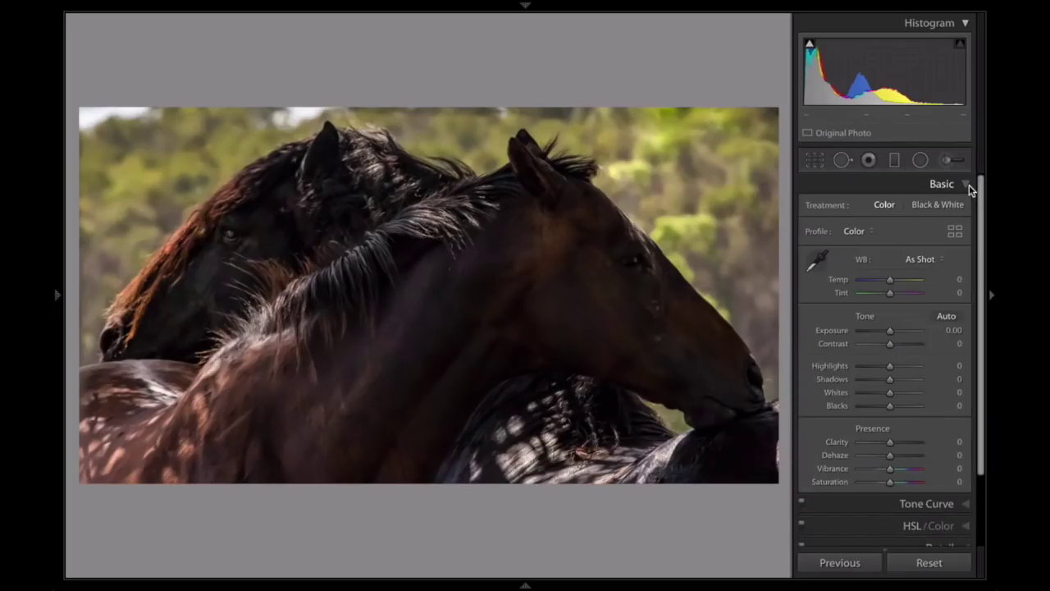
left_click_drag(891, 331, 889, 330)
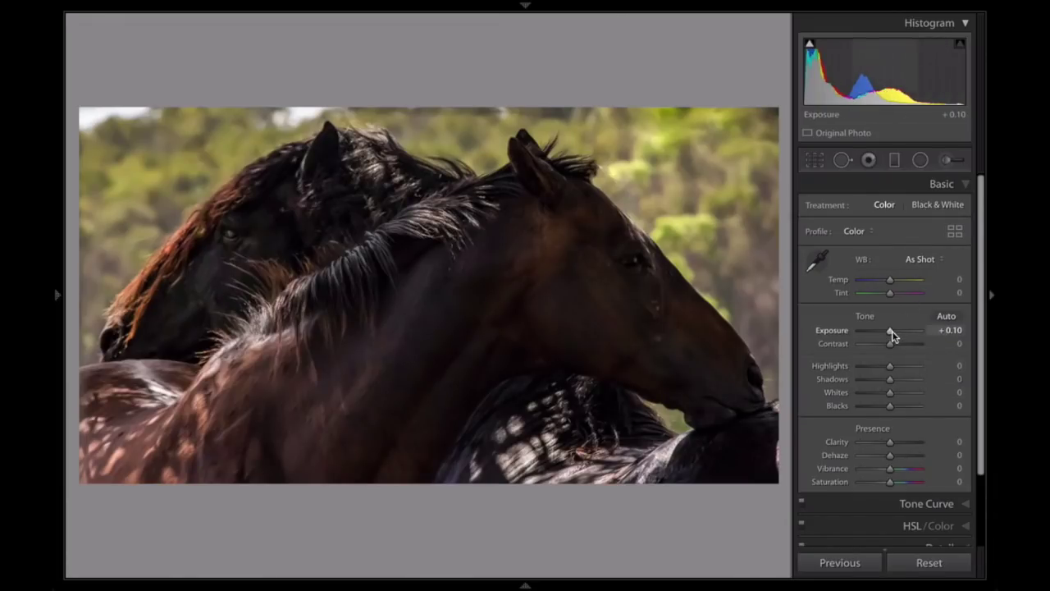
left_click_drag(891, 330, 897, 330)
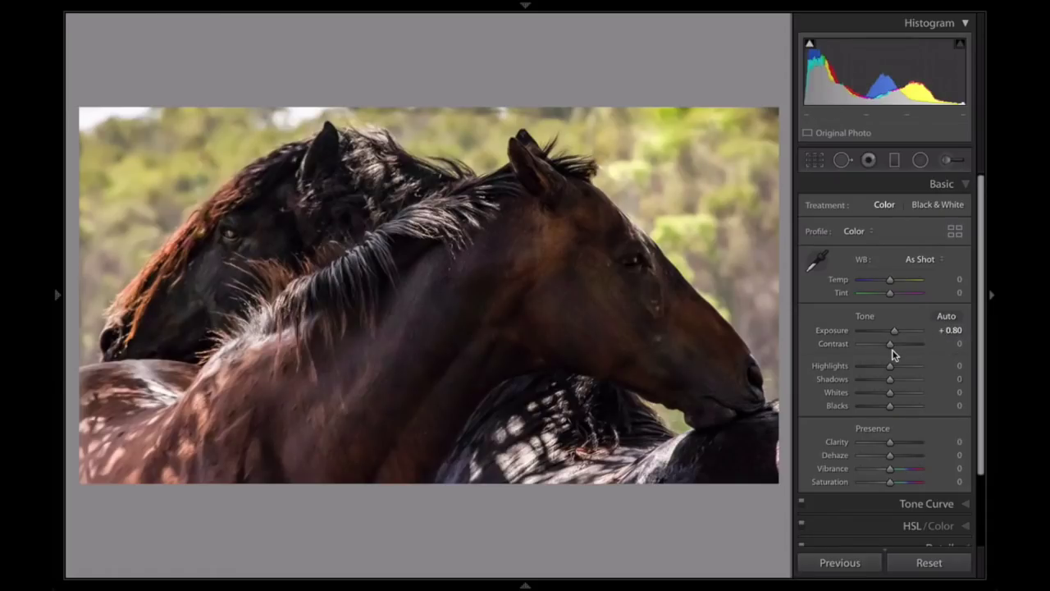
left_click_drag(890, 380, 907, 381)
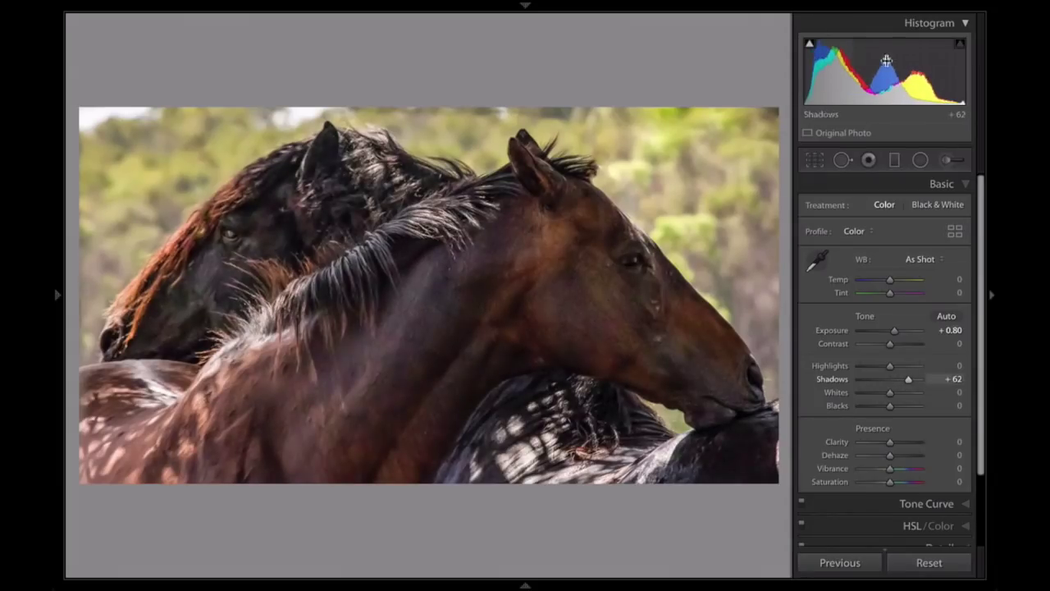
left_click_drag(909, 382, 902, 381)
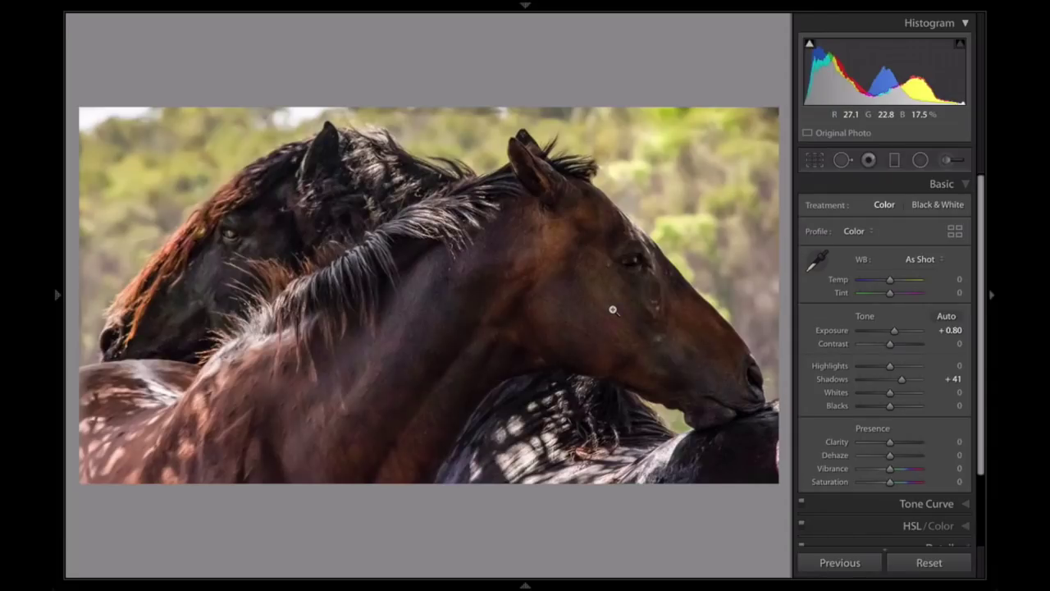
key("backslash")
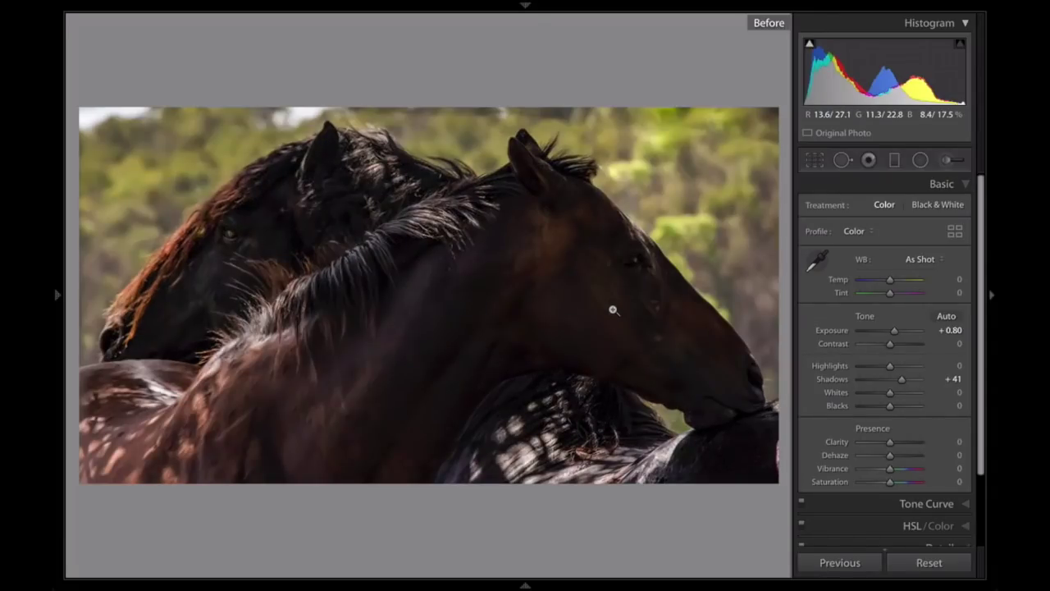
key("backslash")
key("backslash")
key("backslash")
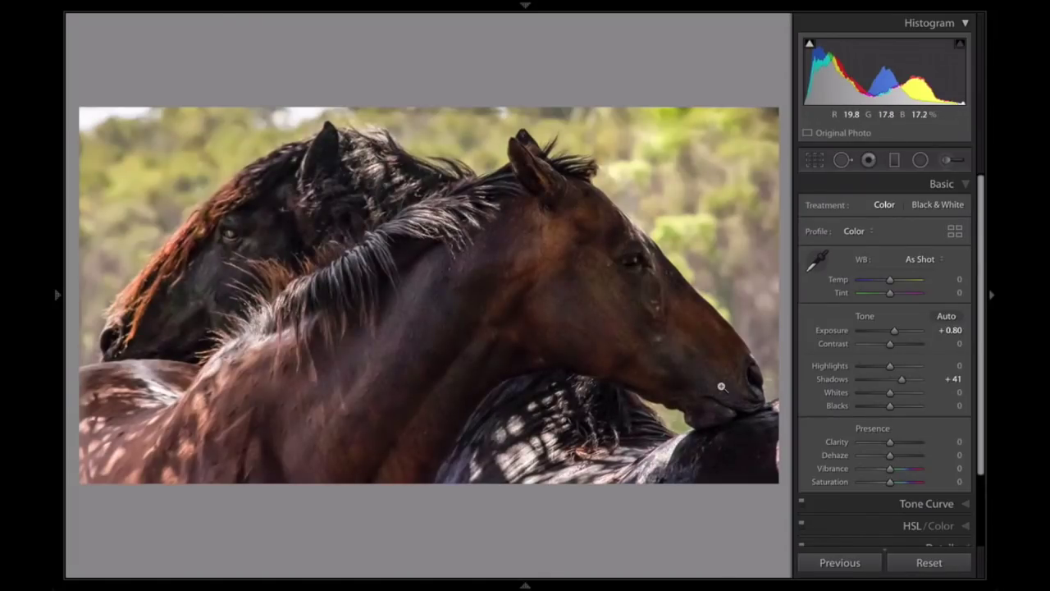
In the Effects panel set Post-Crop Vignetting Amount -13 and Feather 79, then collapse it
scroll(968, 480, "down", 3)
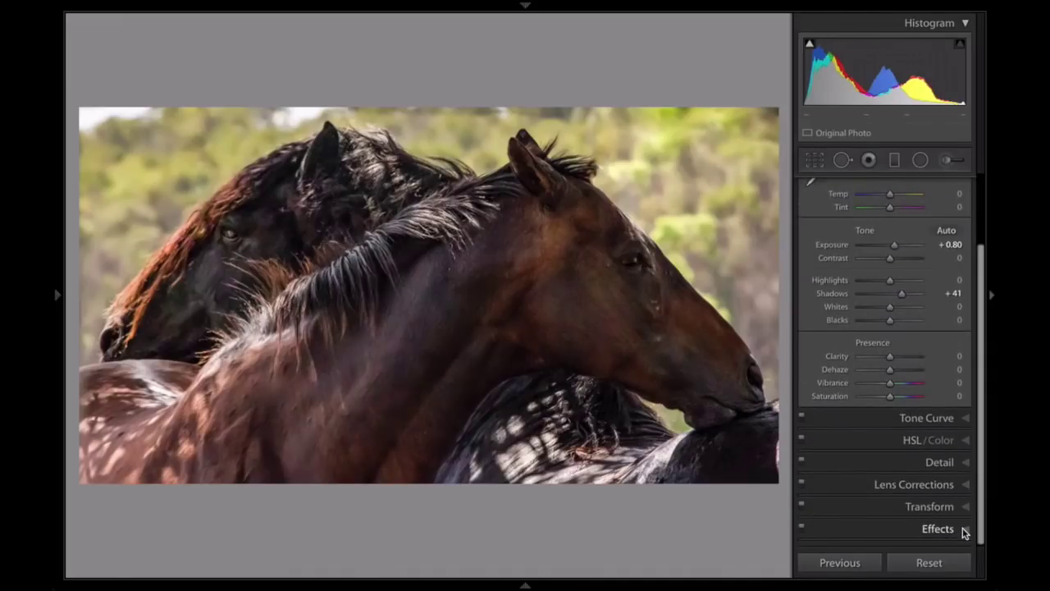
left_click(964, 532)
left_click_drag(888, 368, 907, 405)
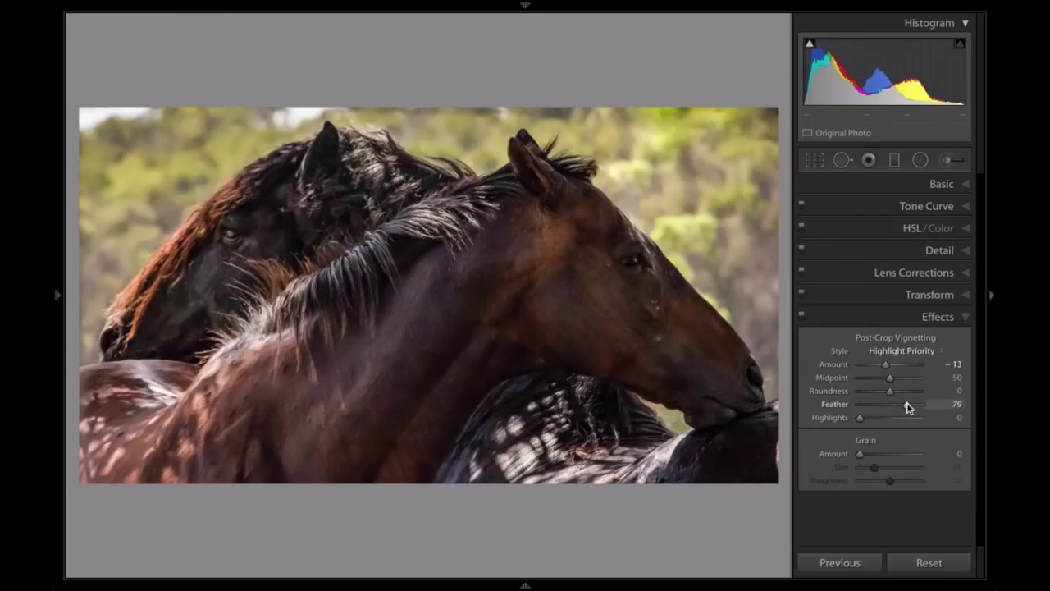
left_click(963, 318)
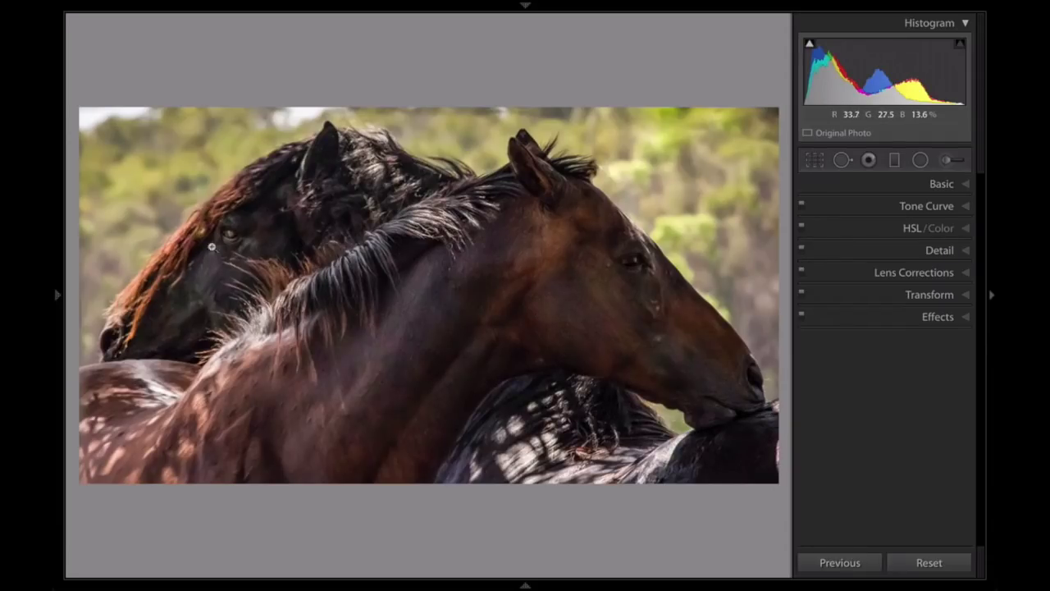
Add a diagonal graduated filter over the upper-left at Exposure -0.97, Highlights -21, then compare Before/After
left_click(895, 162)
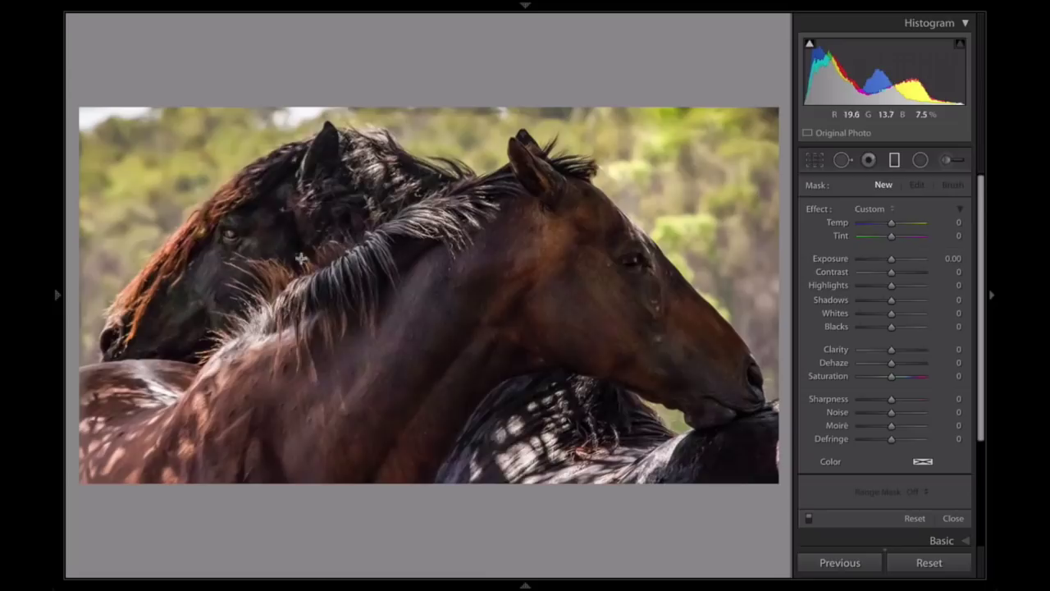
left_click_drag(250, 217, 336, 345)
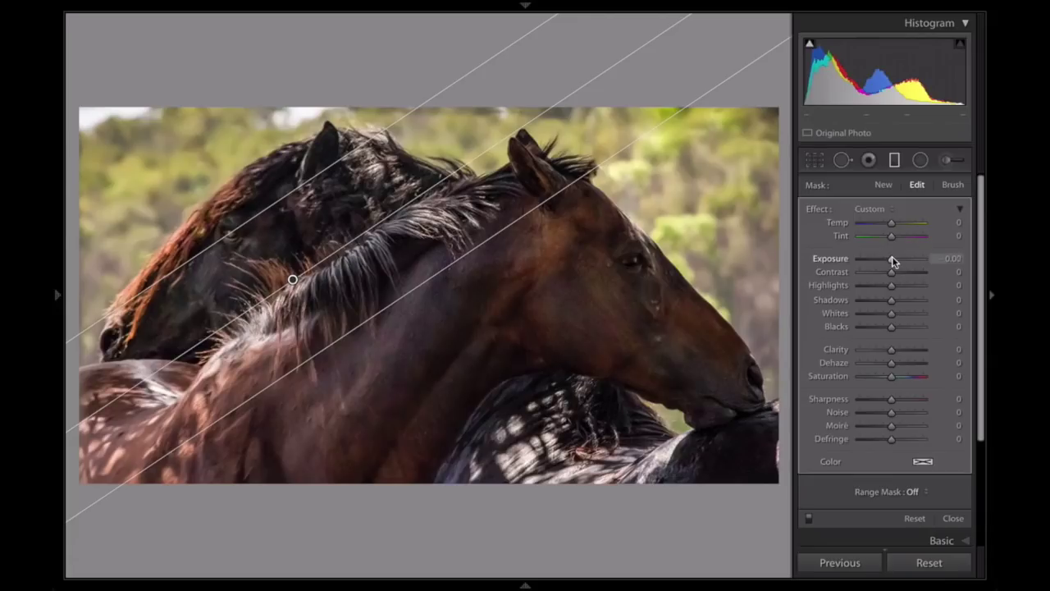
left_click_drag(893, 261, 890, 261)
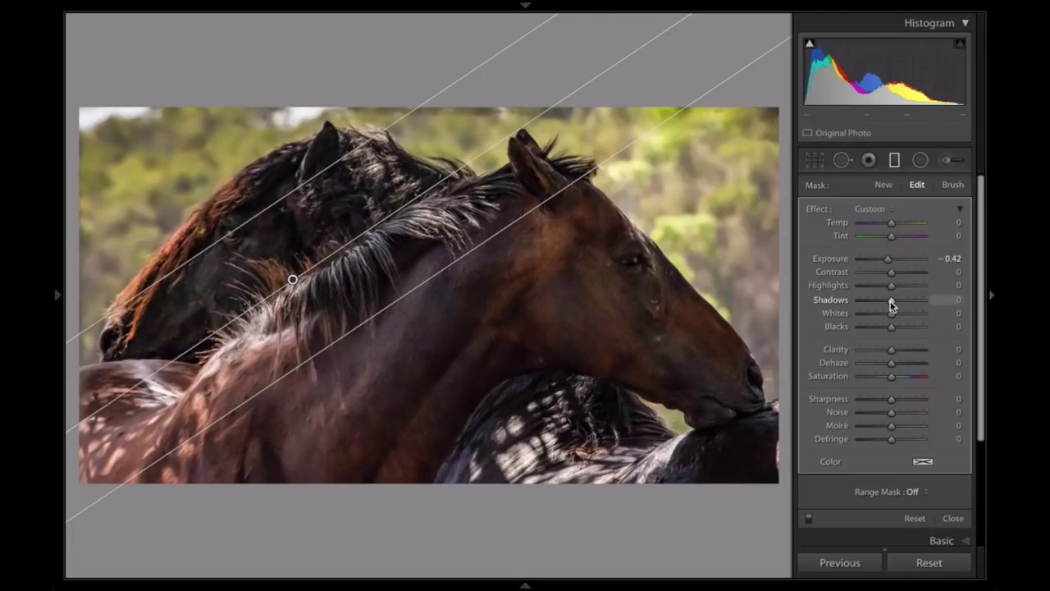
mouse_move(891, 294)
left_mouse_down()
mouse_move(872, 294)
mouse_move(886, 289)
left_mouse_up()
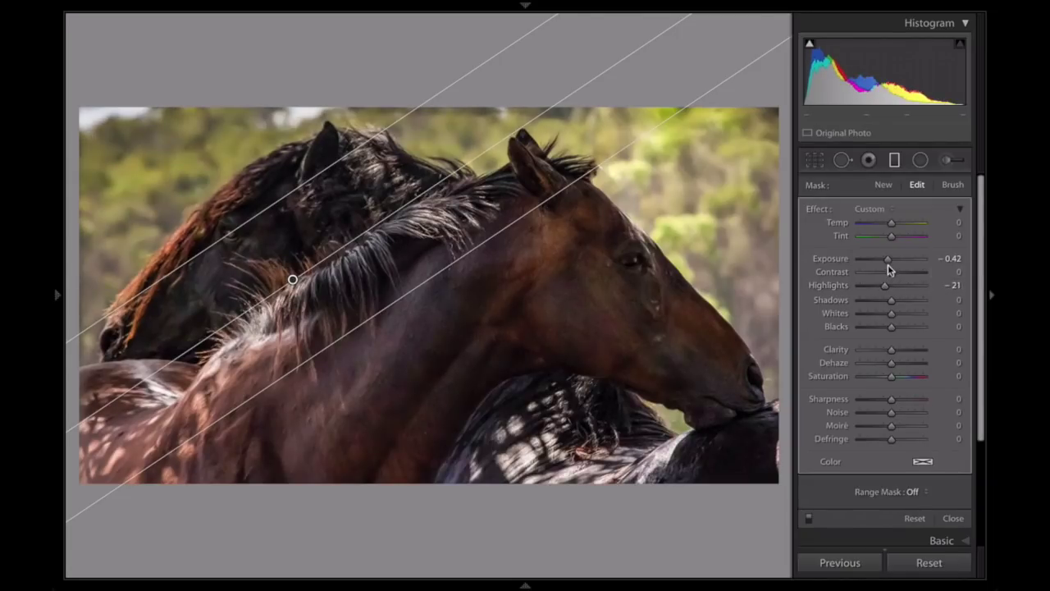
left_click_drag(888, 261, 884, 263)
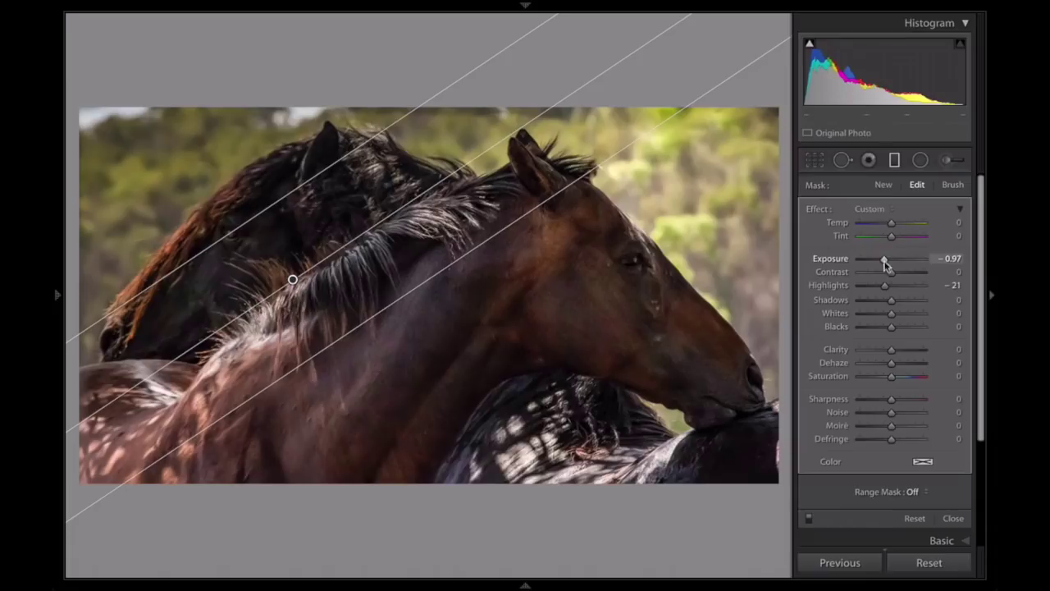
left_click(894, 160)
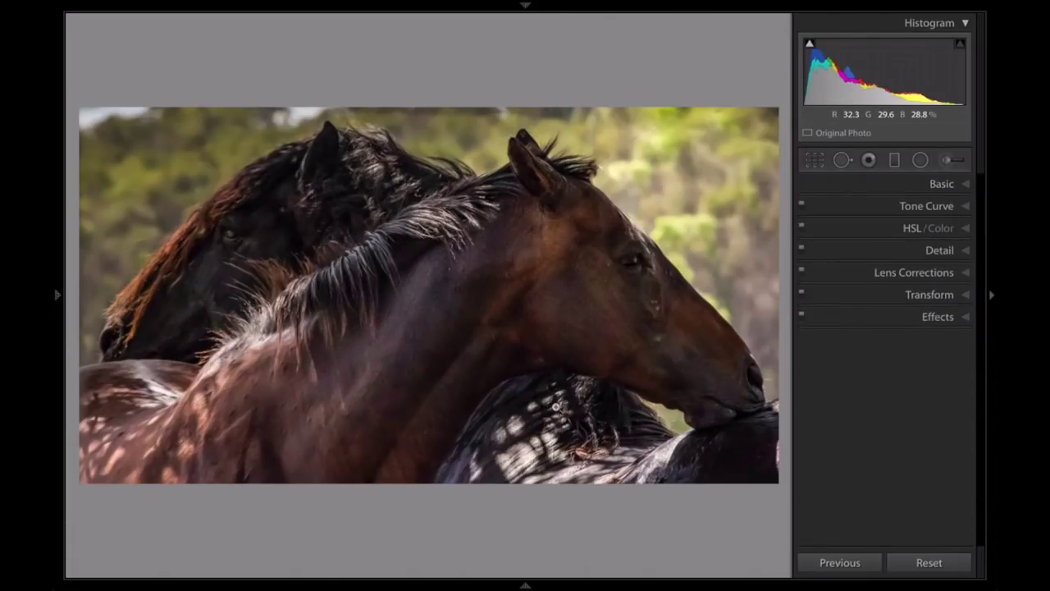
key("backslash")
key("backslash")
key("backslash")
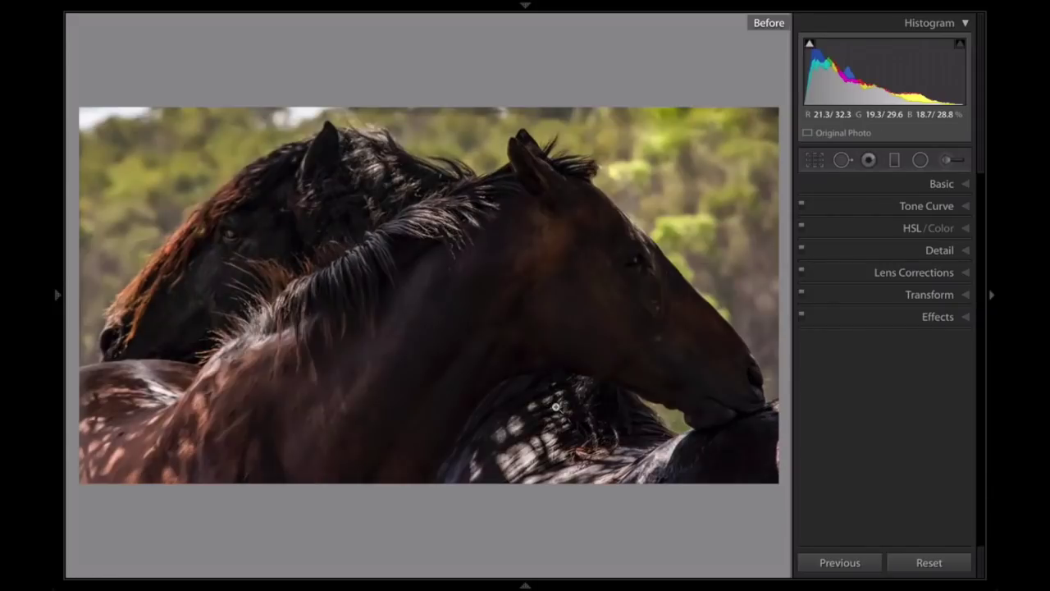
key("backslash")
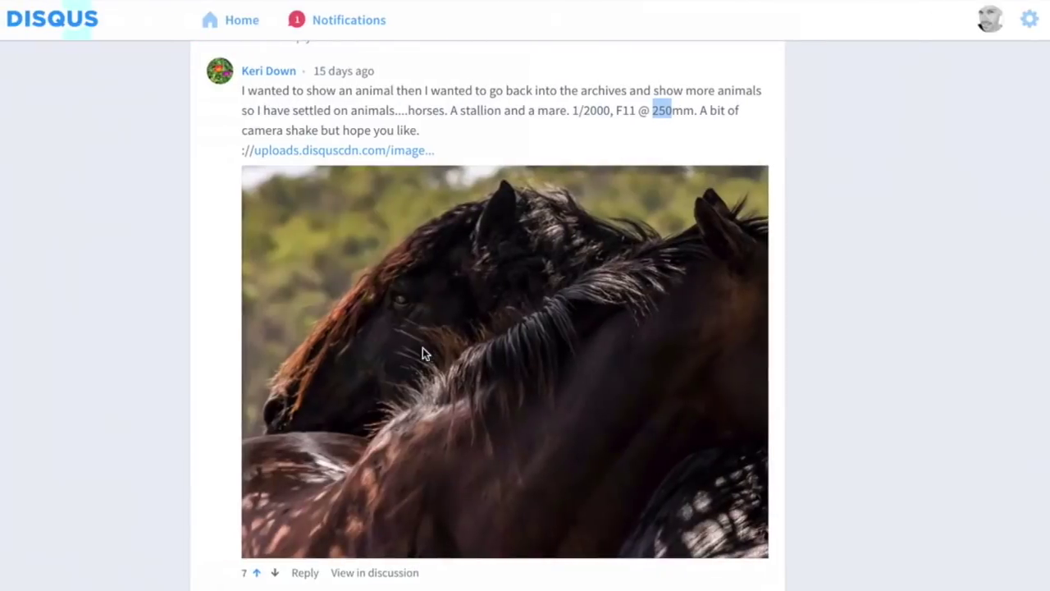
scroll(692, 12, "down", 6)
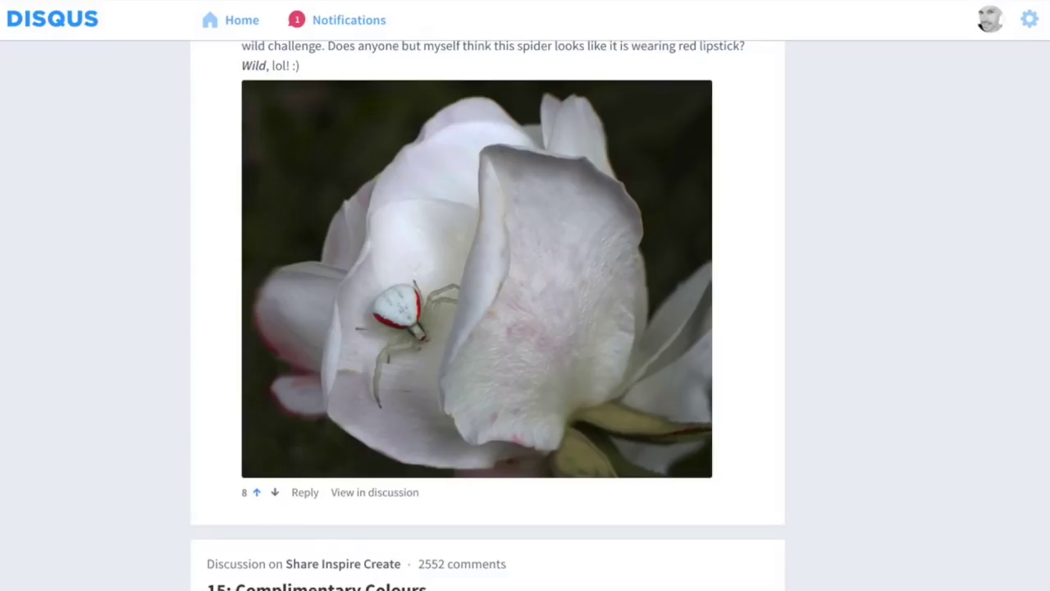
scroll(62, 364, "up", 2)
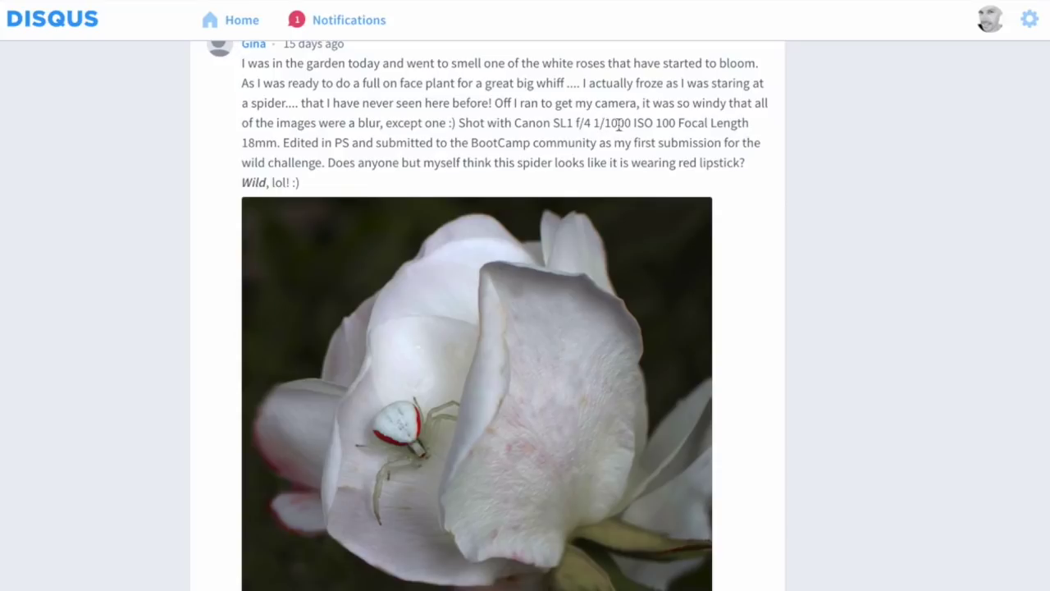
left_click_drag(629, 123, 594, 125)
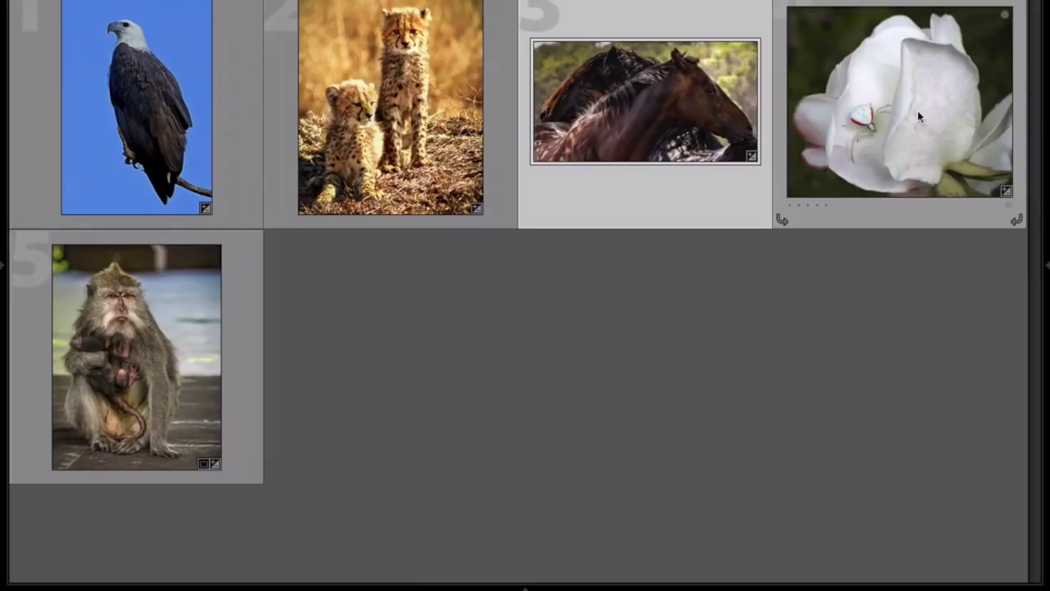
Open the white rose photo in Develop and reset its Exposure from +0.70 to 0.00
left_click(919, 118)
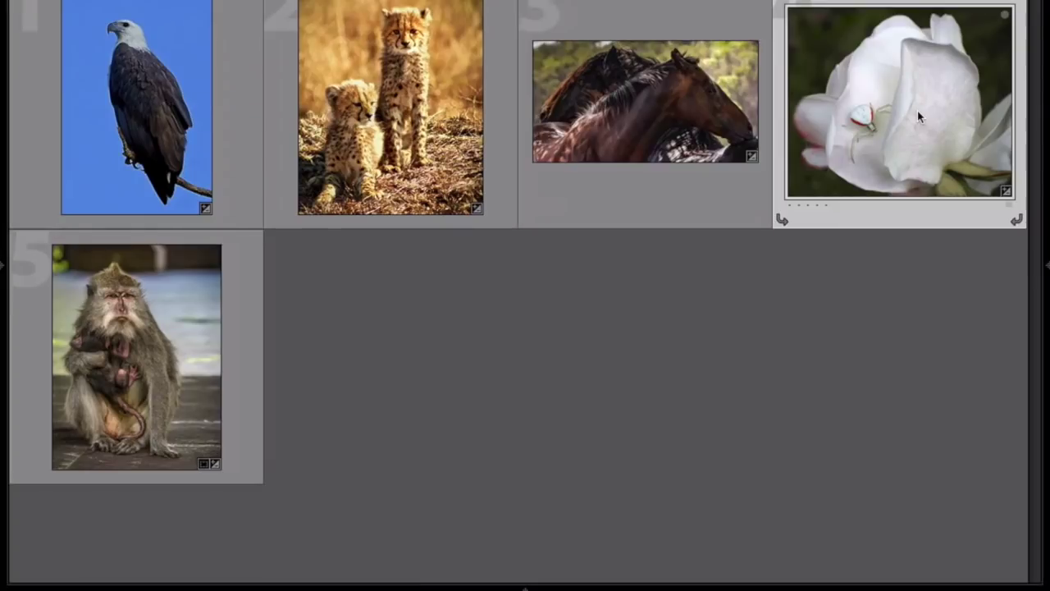
key("d")
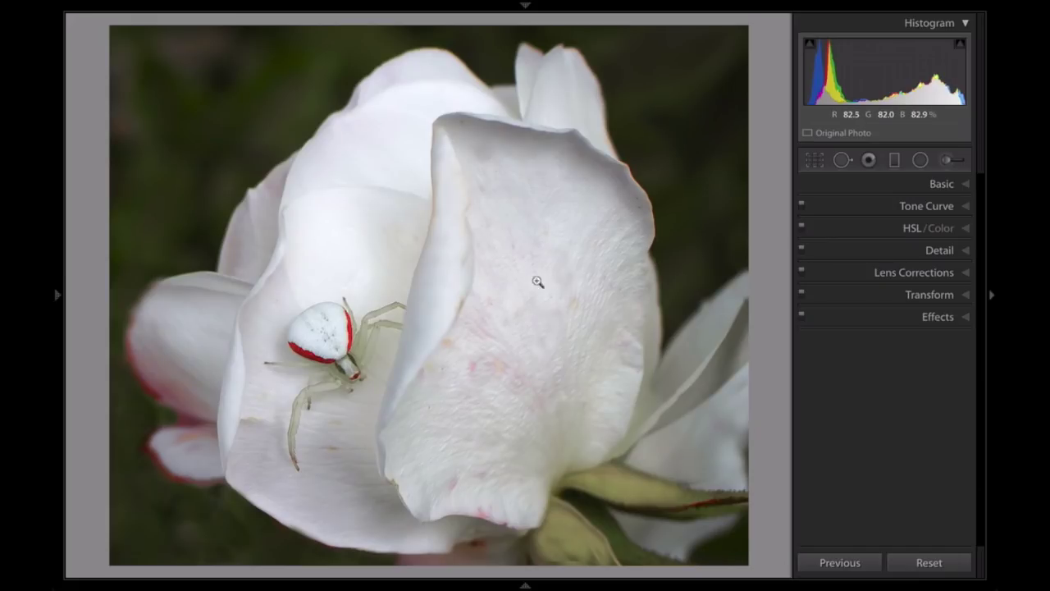
left_click(964, 185)
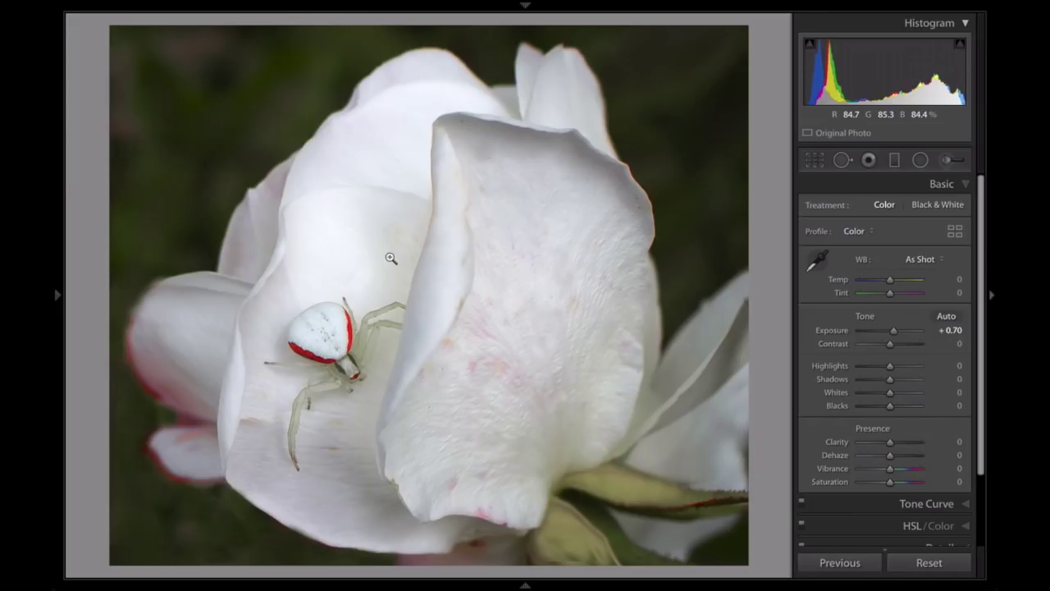
double_click(832, 331)
Revert the rose photo to its Import state and raise Exposure to +0.85
mouse_move(56, 296)
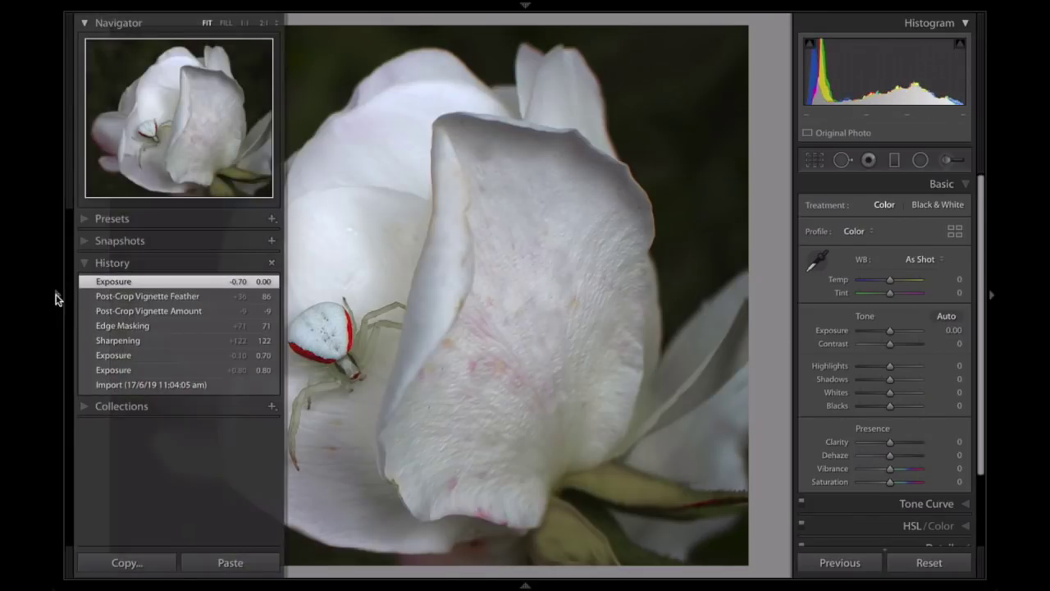
left_click(132, 389)
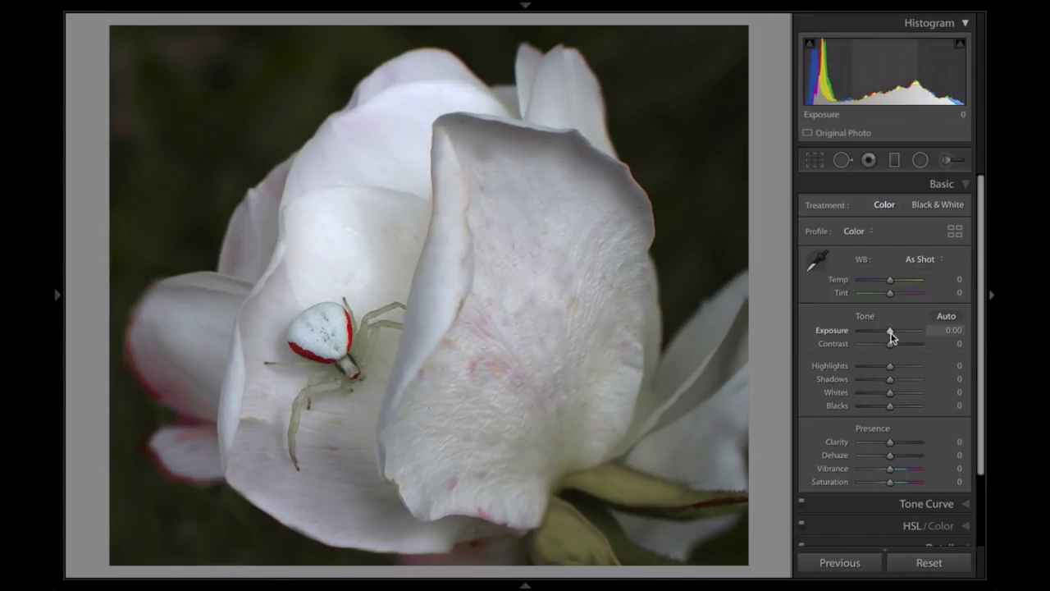
left_click_drag(891, 331, 896, 332)
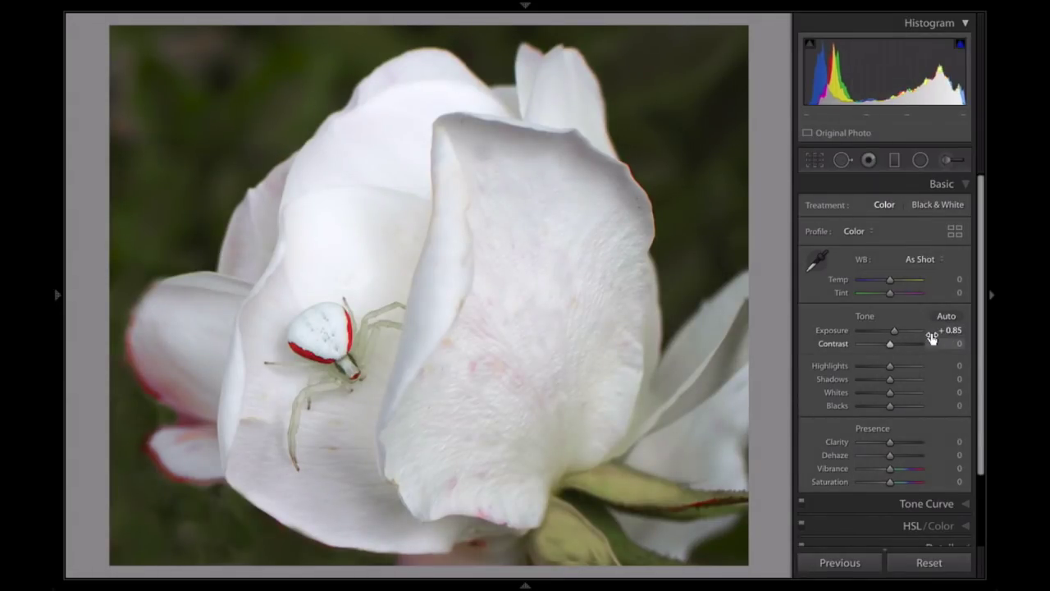
Add a post-crop vignette with Amount -16 and Feather 87 to the rose photo
scroll(921, 356, "down", 3)
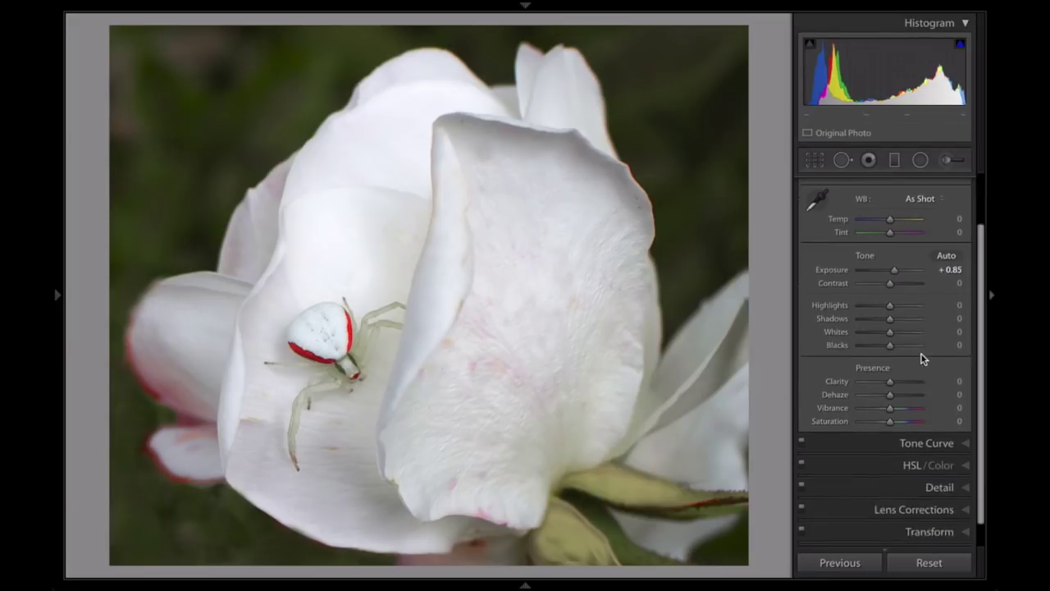
left_click(938, 531)
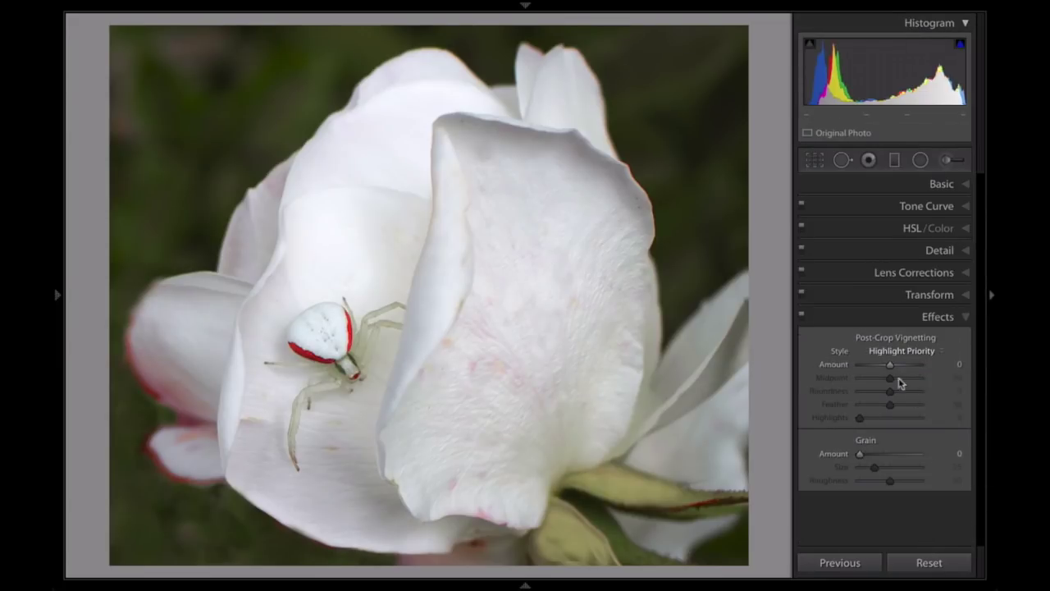
left_click_drag(890, 364, 883, 364)
left_click_drag(891, 404, 913, 408)
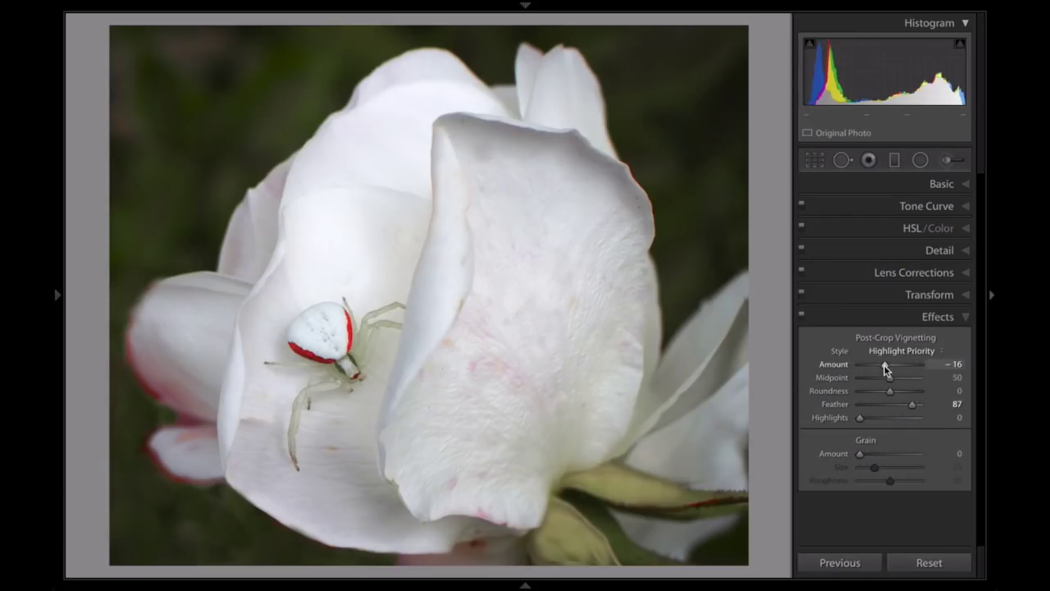
left_click(965, 319)
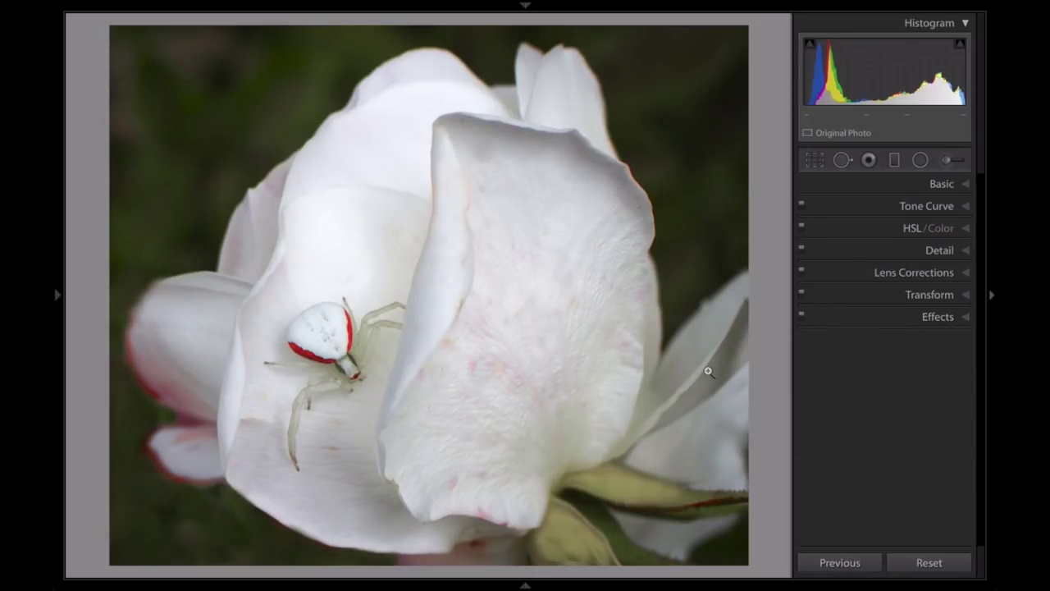
Set the rose photo's Contrast to +27, compare Before/After, and return to the Grid view
key("backslash")
key("backslash")
key("backslash")
key("backslash")
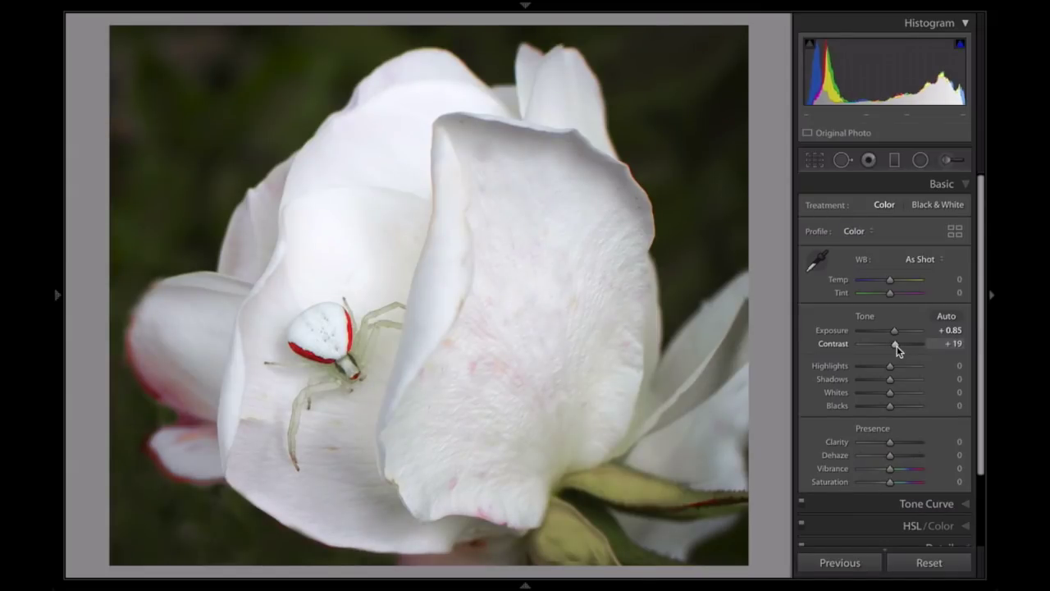
left_click_drag(897, 346, 893, 345)
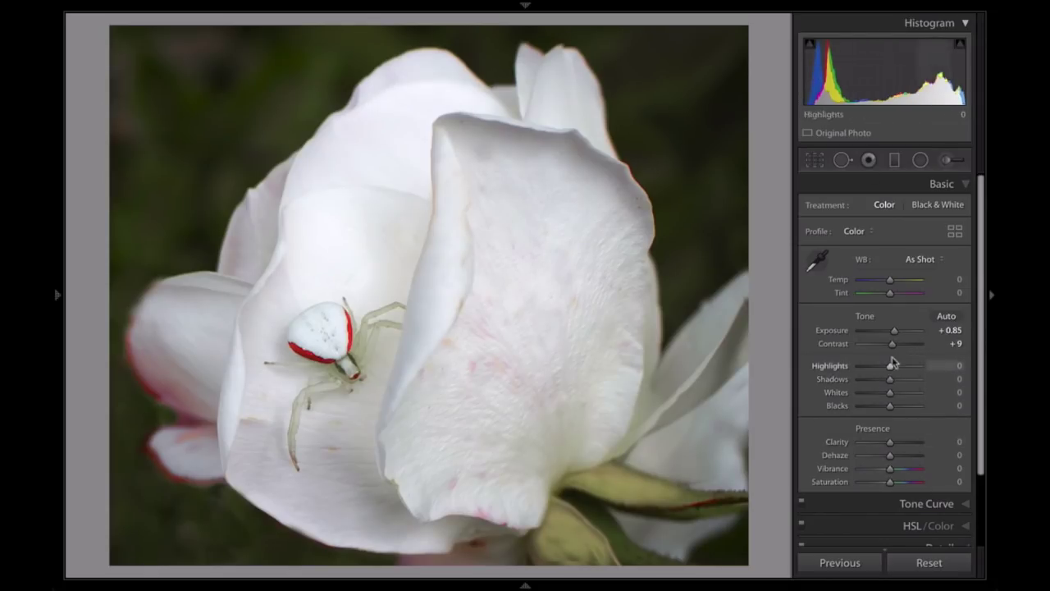
mouse_move(892, 343)
left_mouse_down()
mouse_move(906, 345)
mouse_move(898, 346)
left_mouse_up()
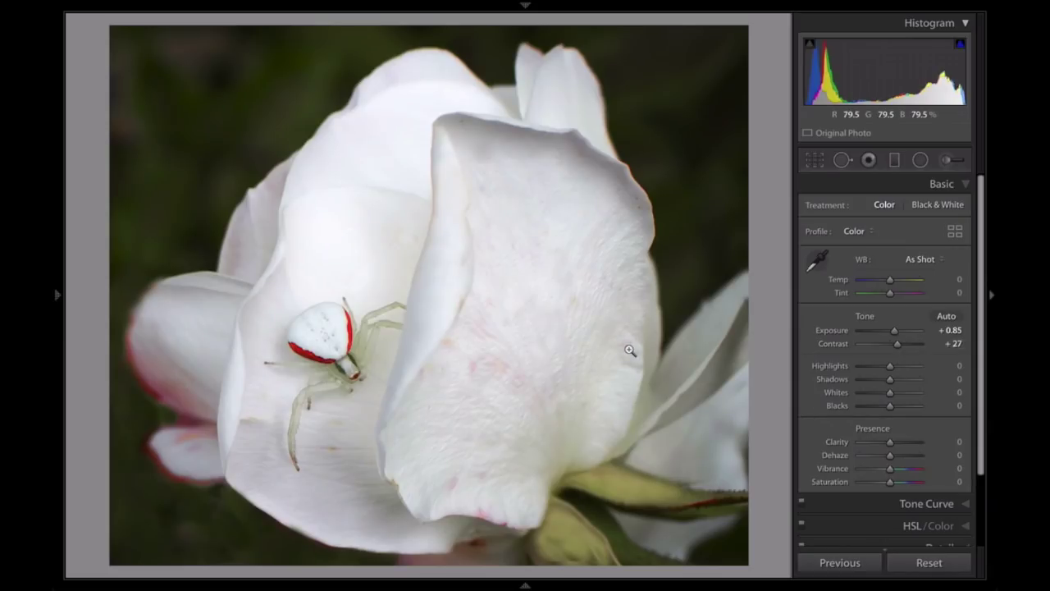
key("backslash")
key("backslash")
key("g")
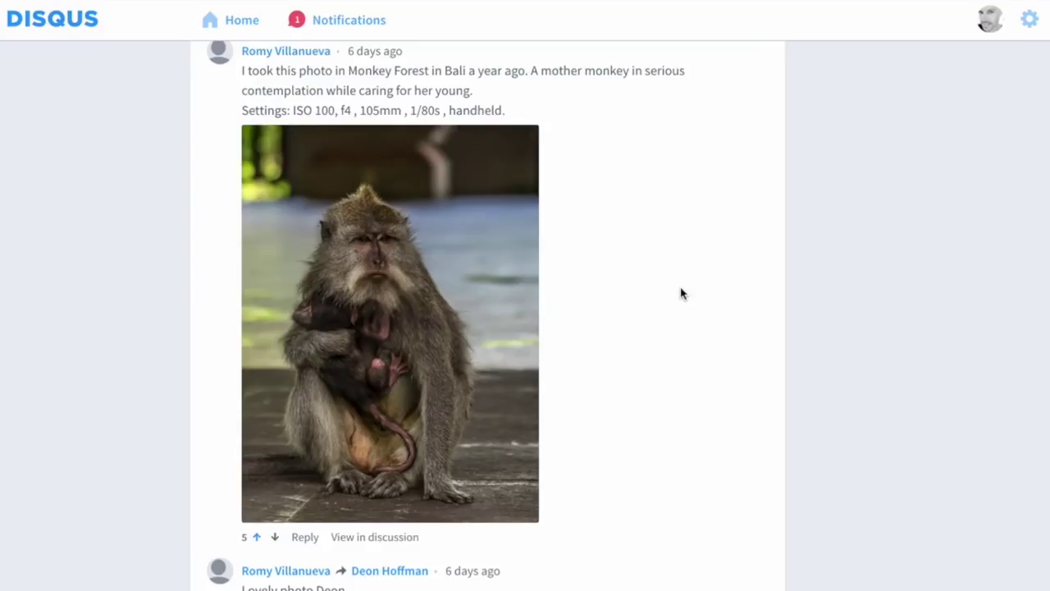
scroll(680, 293, "up", 1)
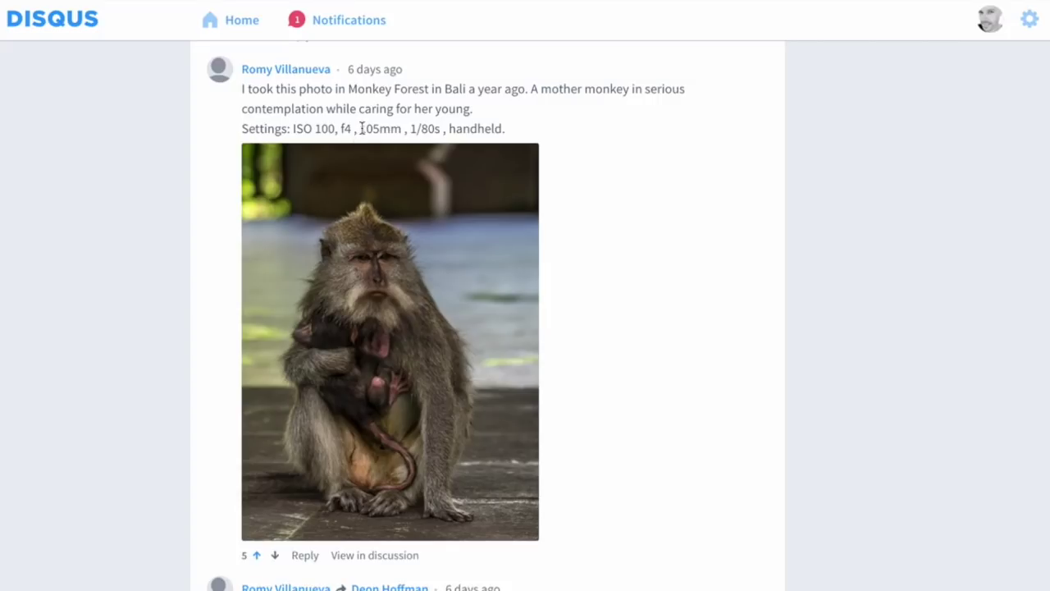
left_click_drag(360, 128, 434, 128)
left_click_drag(361, 128, 380, 128)
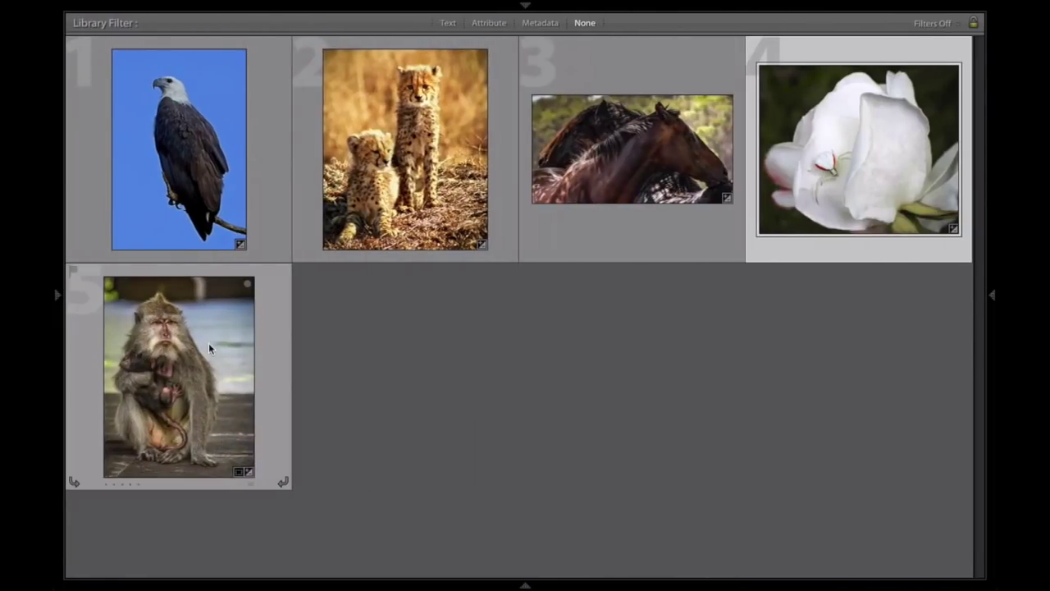
Open the mother-and-baby monkey photo in Develop and revert it to its Import history state
left_click(209, 346)
double_click(208, 343)
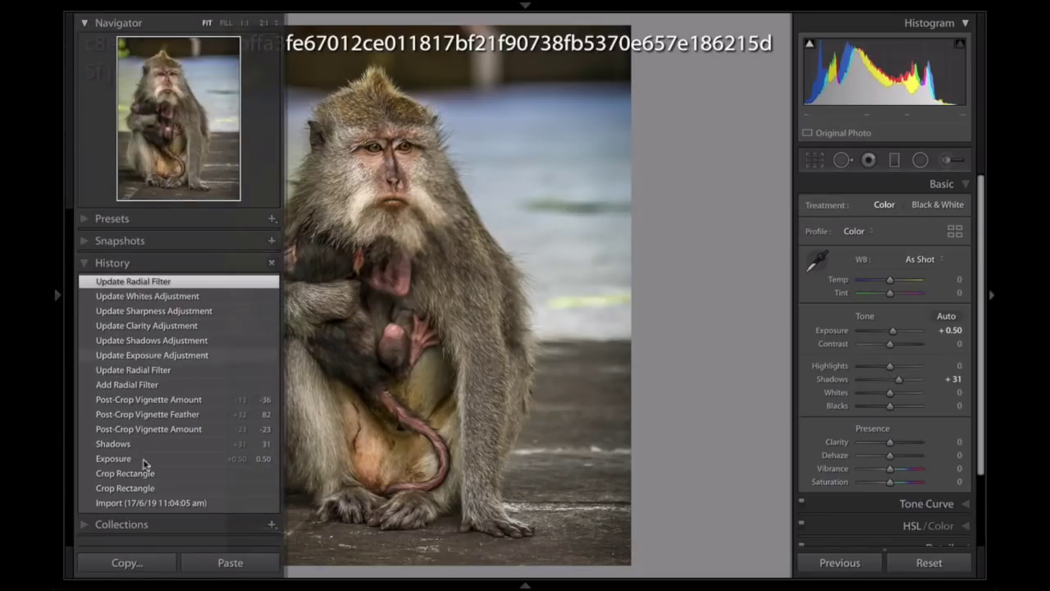
left_click(162, 502)
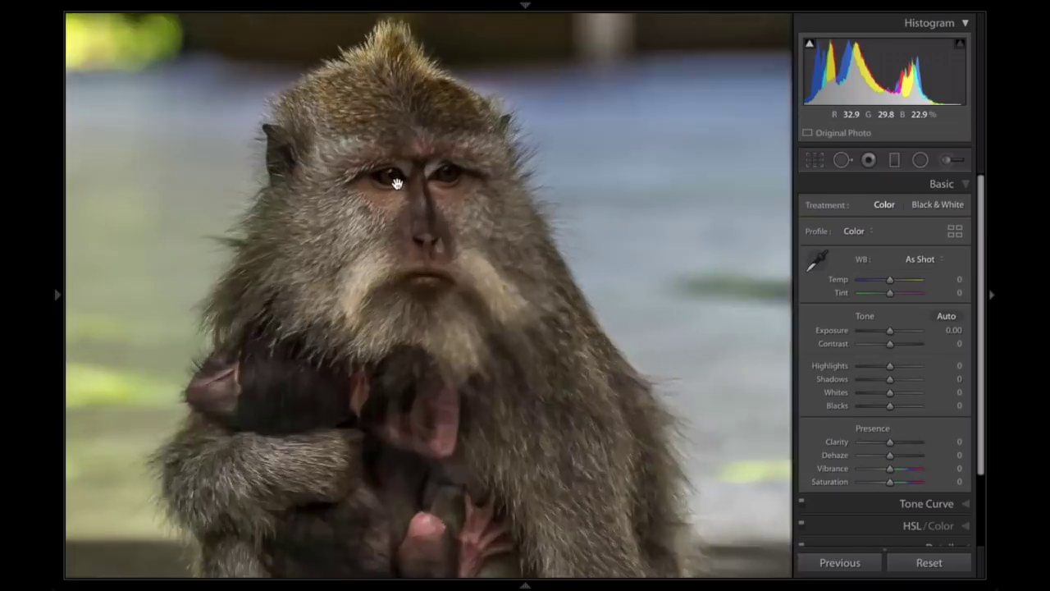
Inspect the monkey's face at 1:1 zoom, centred on its head, then return to Fit
left_click(397, 182)
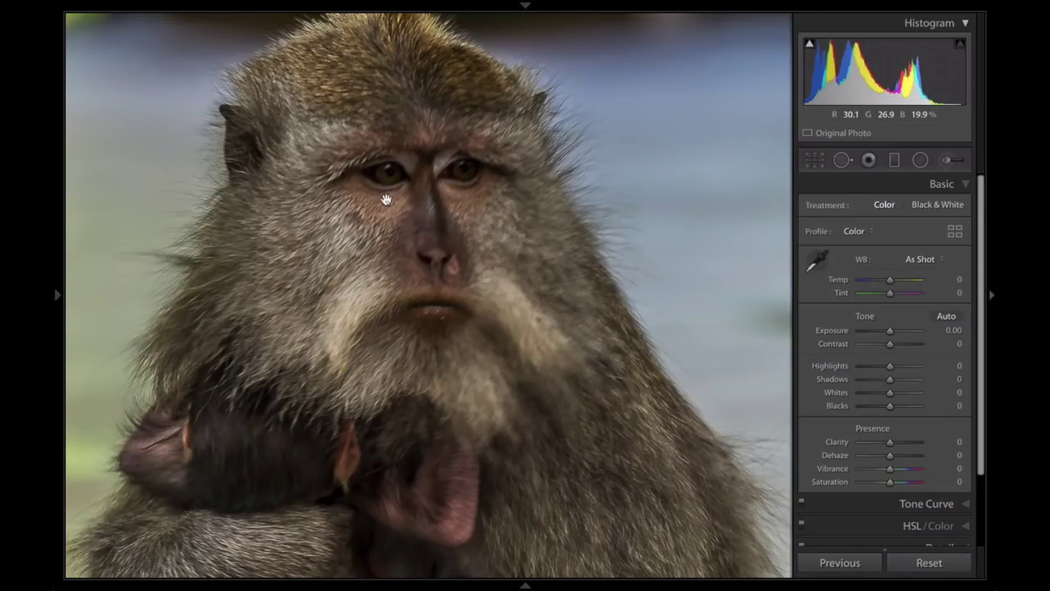
left_click_drag(386, 199, 363, 241)
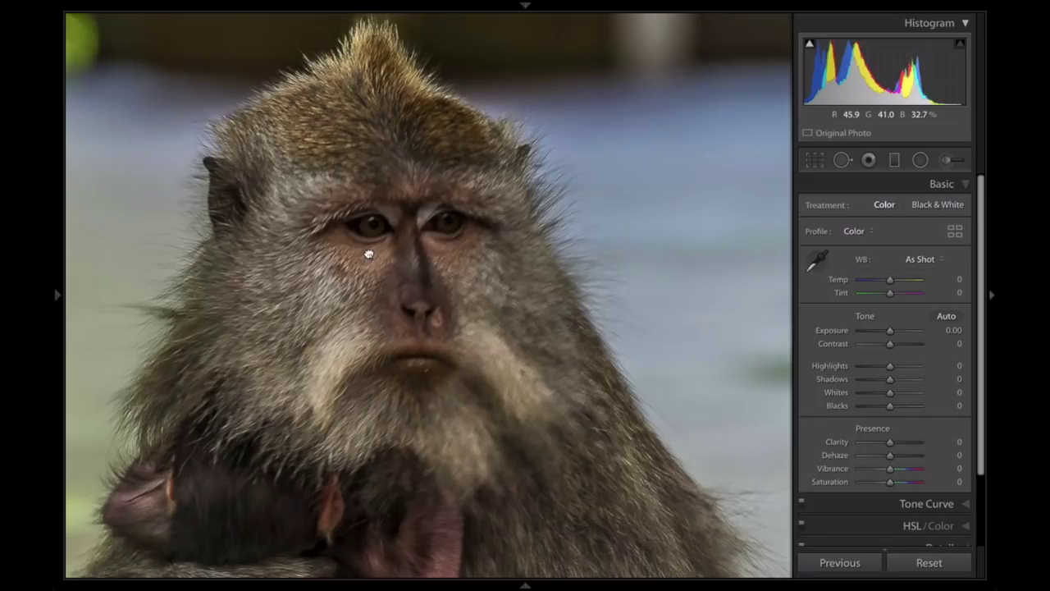
left_click(511, 307)
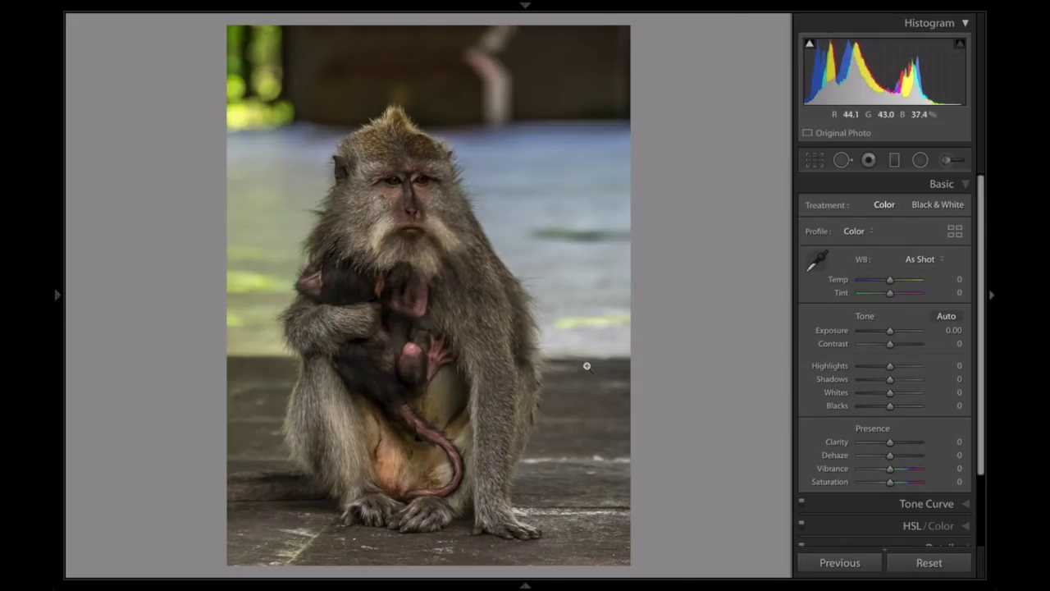
Crop the monkey photo by pulling the left and top edges inward, then apply the crop
left_click(814, 159)
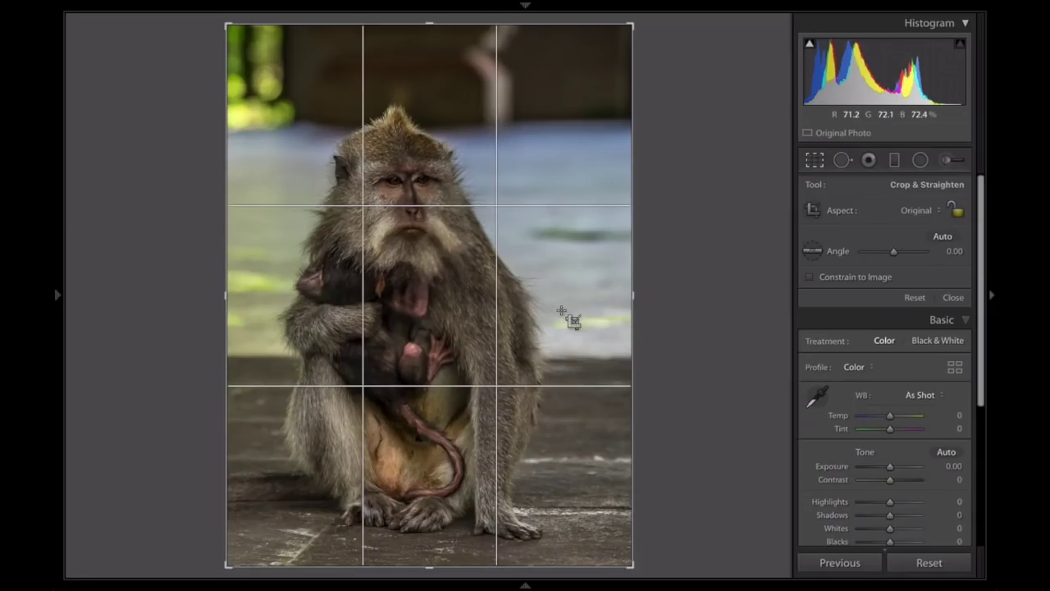
right_click(227, 296)
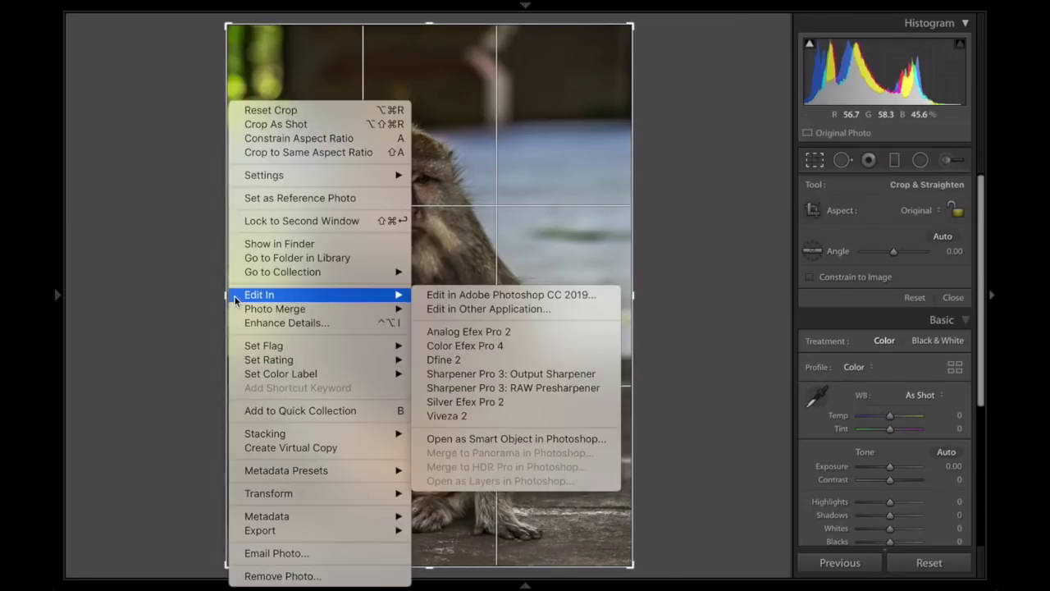
left_click(219, 288)
left_click_drag(227, 296, 237, 297)
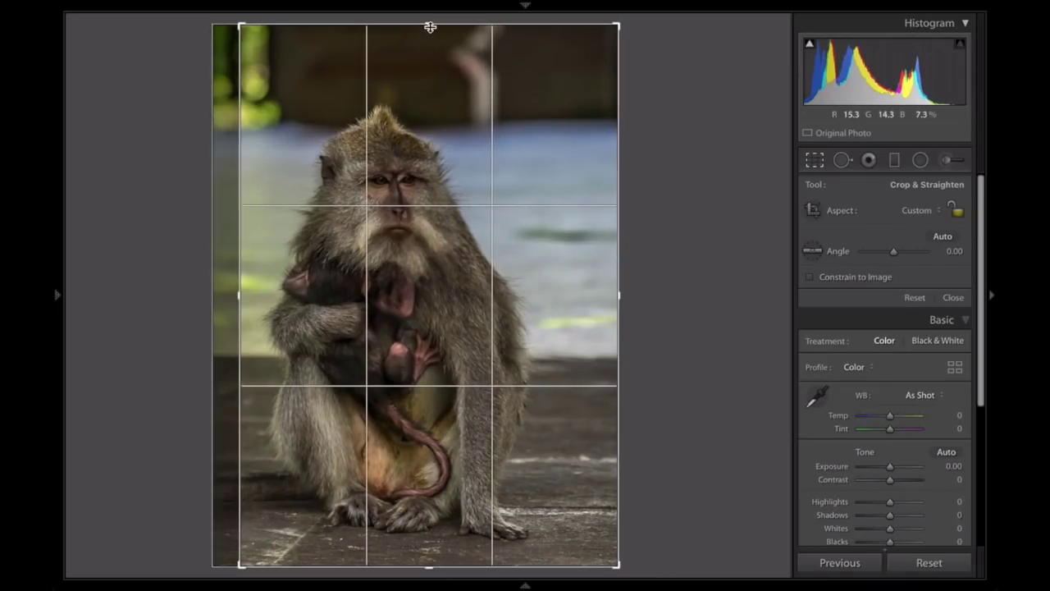
left_click_drag(430, 25, 429, 45)
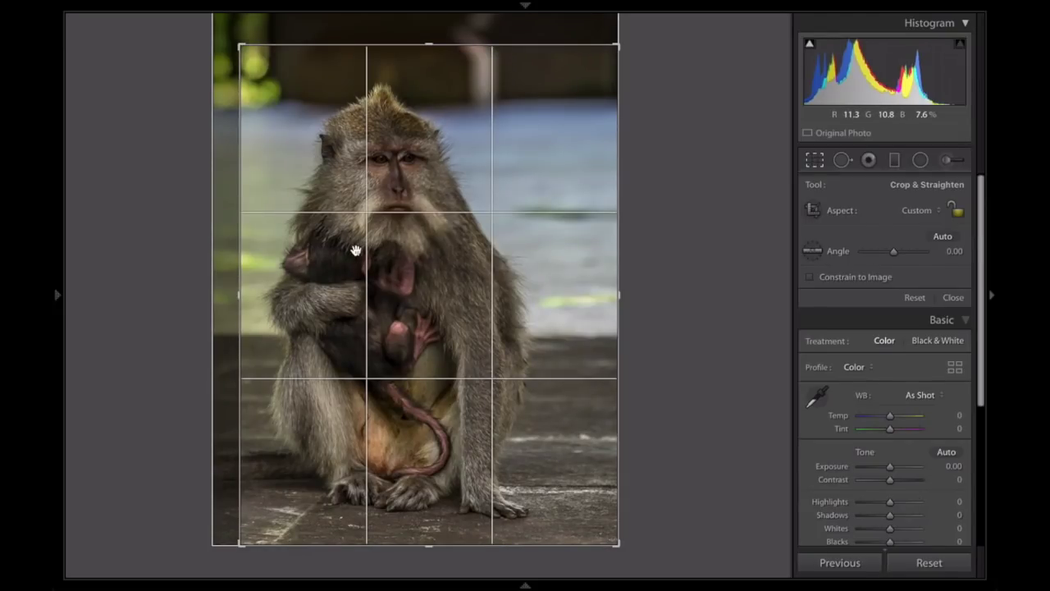
left_click(815, 163)
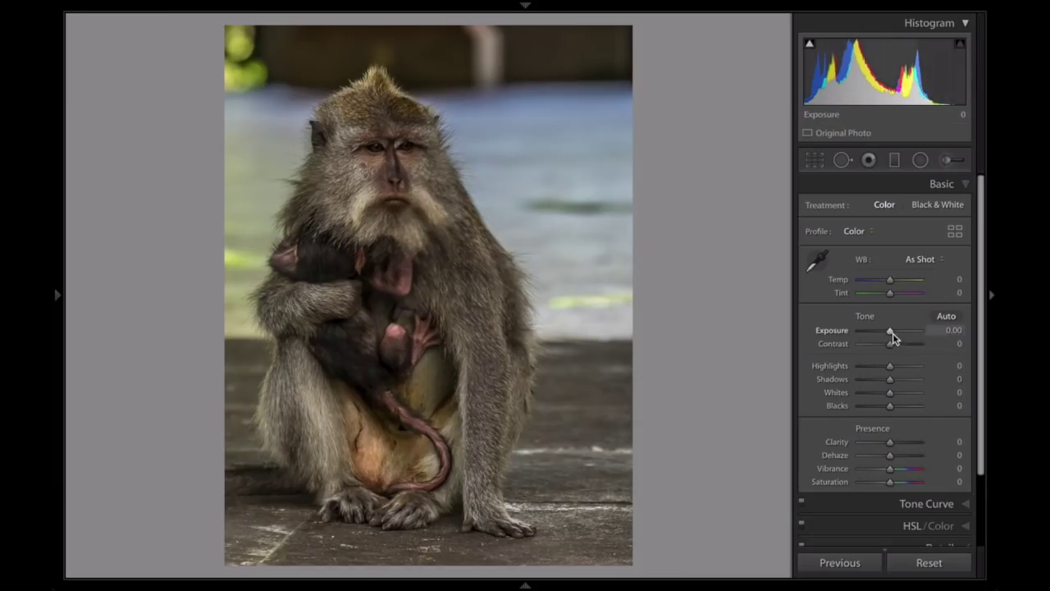
In the Basic panel, set Exposure to +0.70 and Shadows to +20
left_click_drag(890, 330, 894, 332)
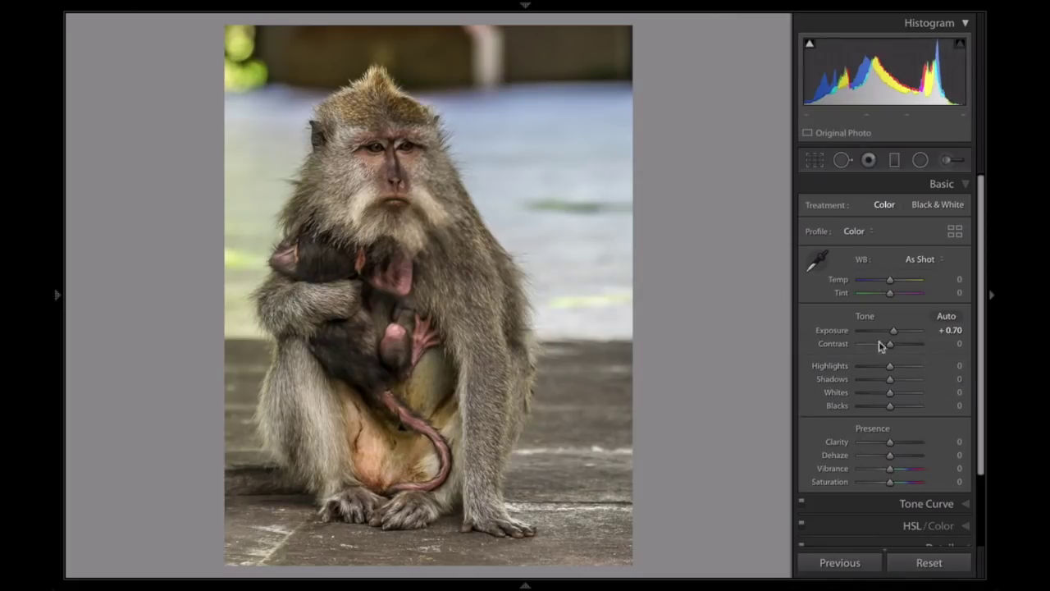
left_click_drag(890, 380, 896, 384)
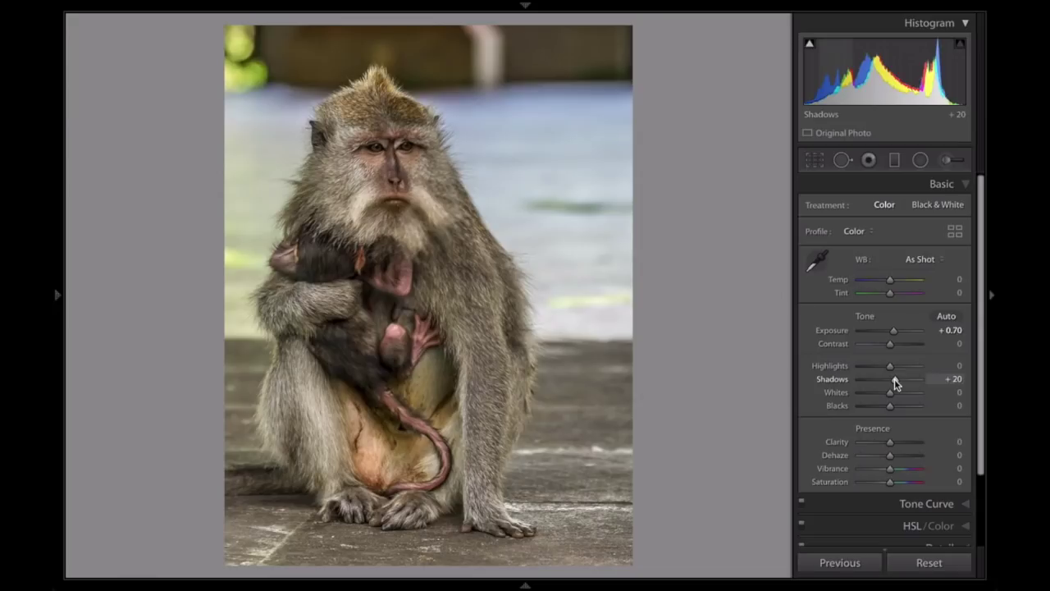
scroll(951, 385, "down", 3)
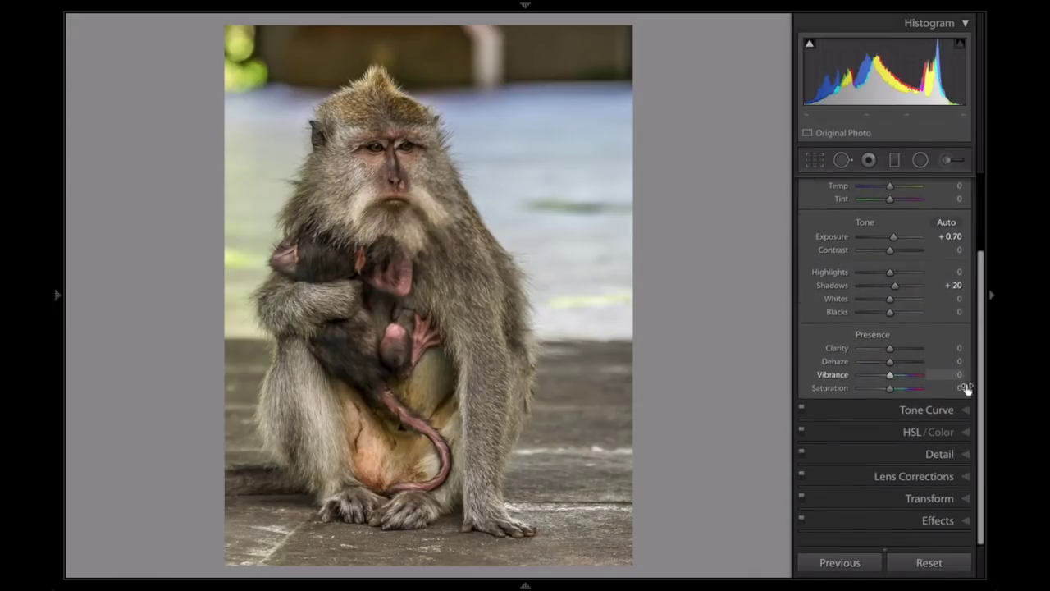
In the Effects panel, set Post-Crop Vignetting Amount to -21 and Feather to 87
left_click(963, 531)
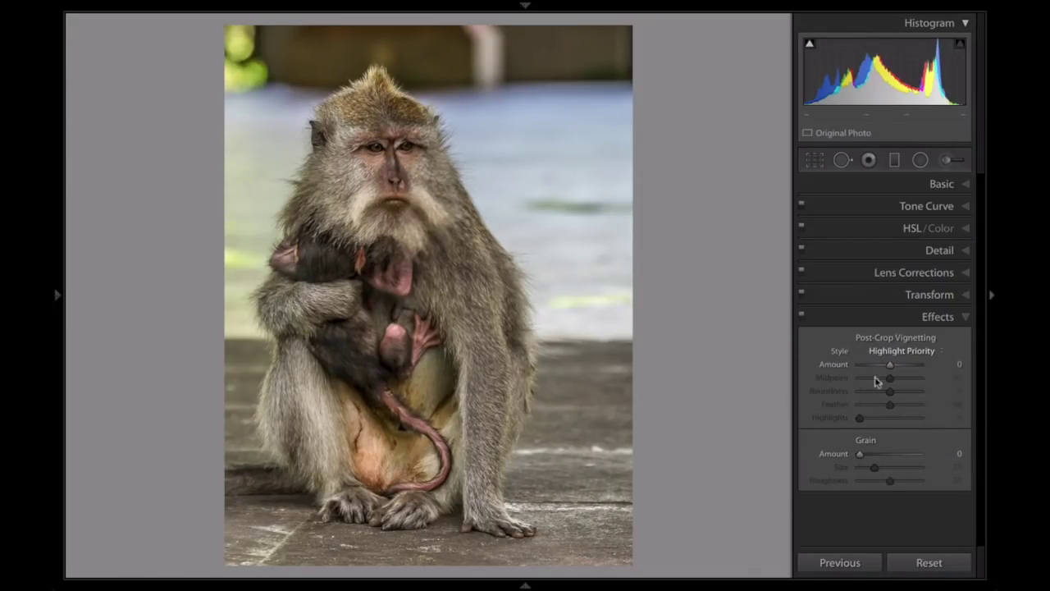
left_click_drag(889, 365, 881, 367)
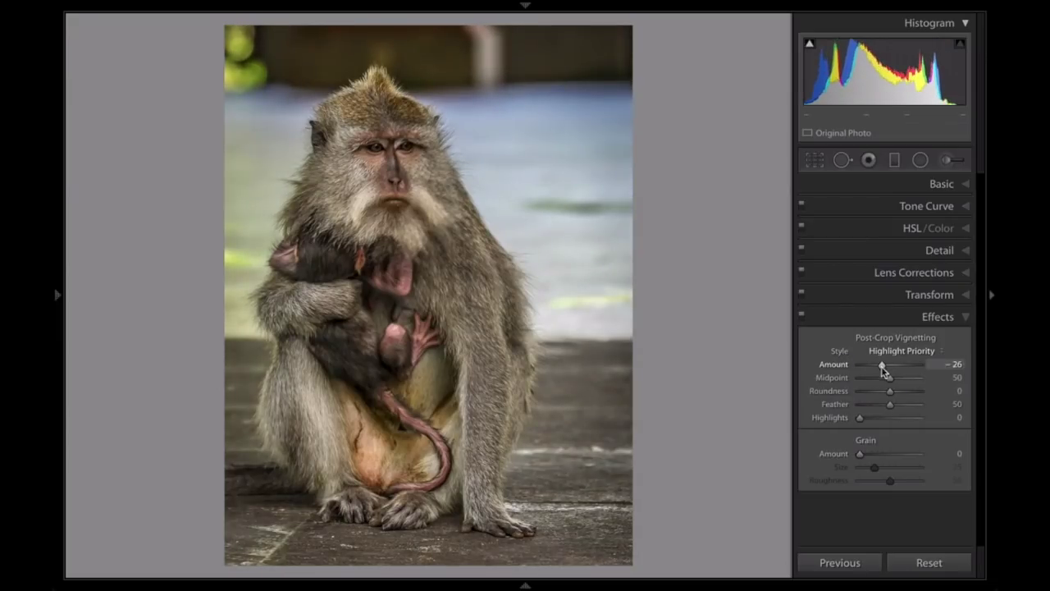
left_click_drag(914, 405, 910, 405)
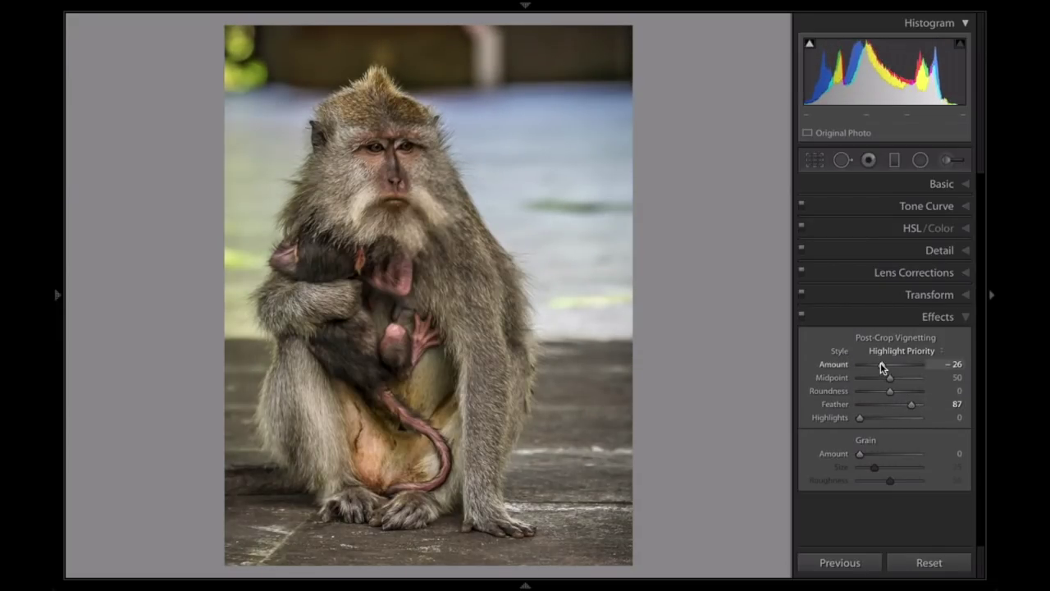
left_click_drag(881, 368, 884, 367)
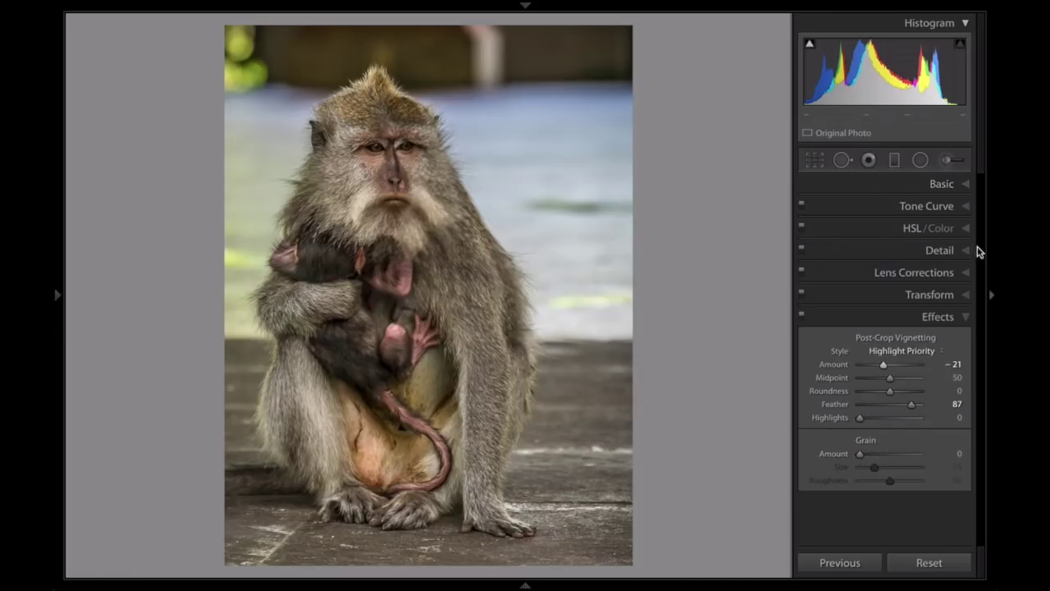
Zoom in, draw a Radial Filter ellipse centred on the monkey's face, and raise Whites slightly
left_click(393, 161)
left_click_drag(395, 162, 421, 236)
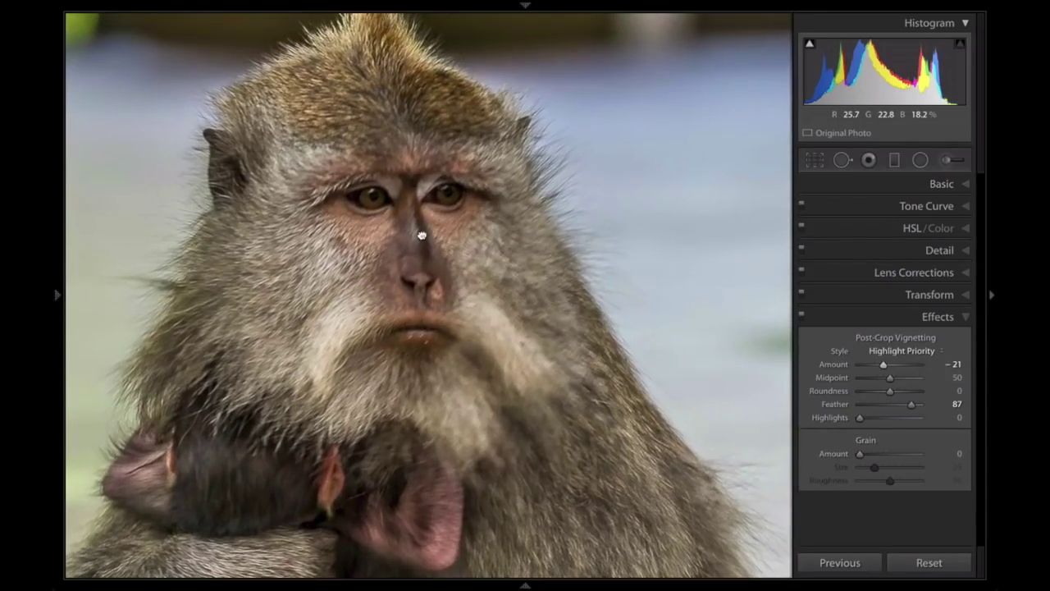
left_click(919, 159)
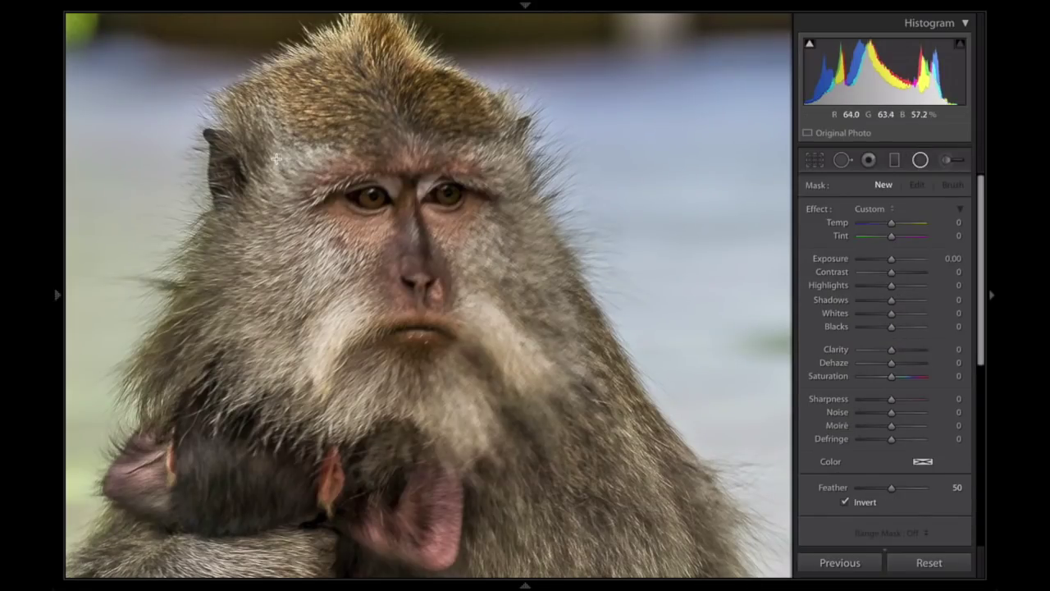
left_click_drag(279, 159, 435, 333)
left_click_drag(275, 159, 403, 258)
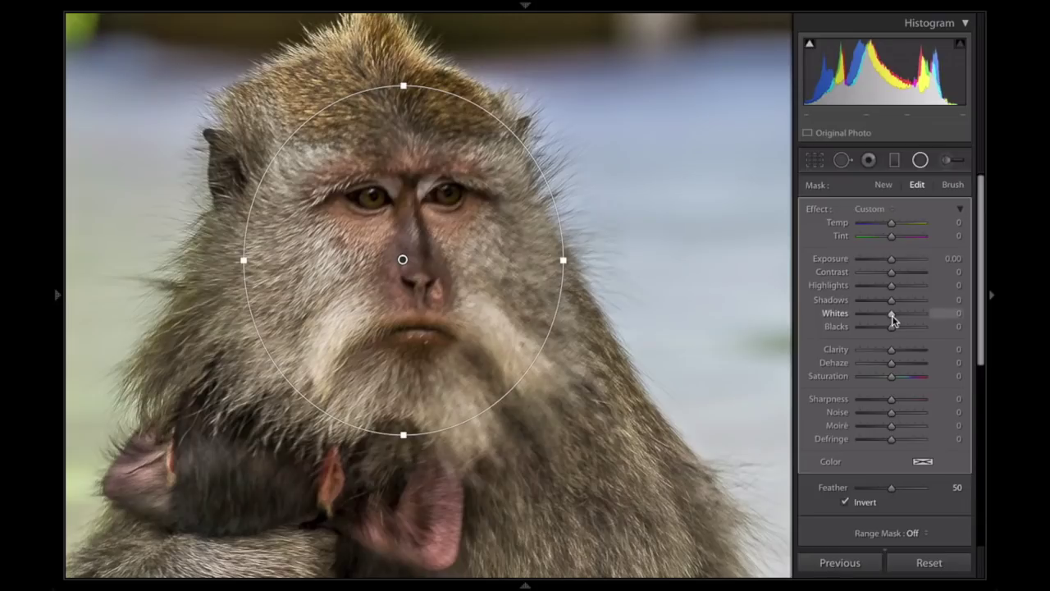
mouse_move(891, 315)
left_mouse_down()
mouse_move(904, 315)
mouse_move(892, 320)
left_mouse_up()
Check the mask overlay with Invert on and off, leaving Invert checked to adjust the inside
key("o")
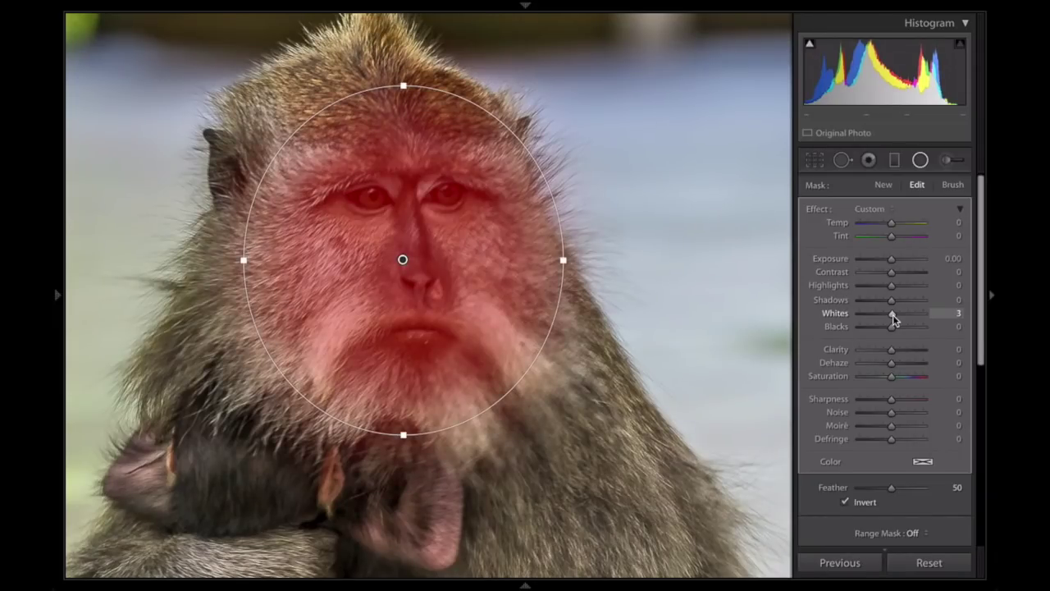
key("o")
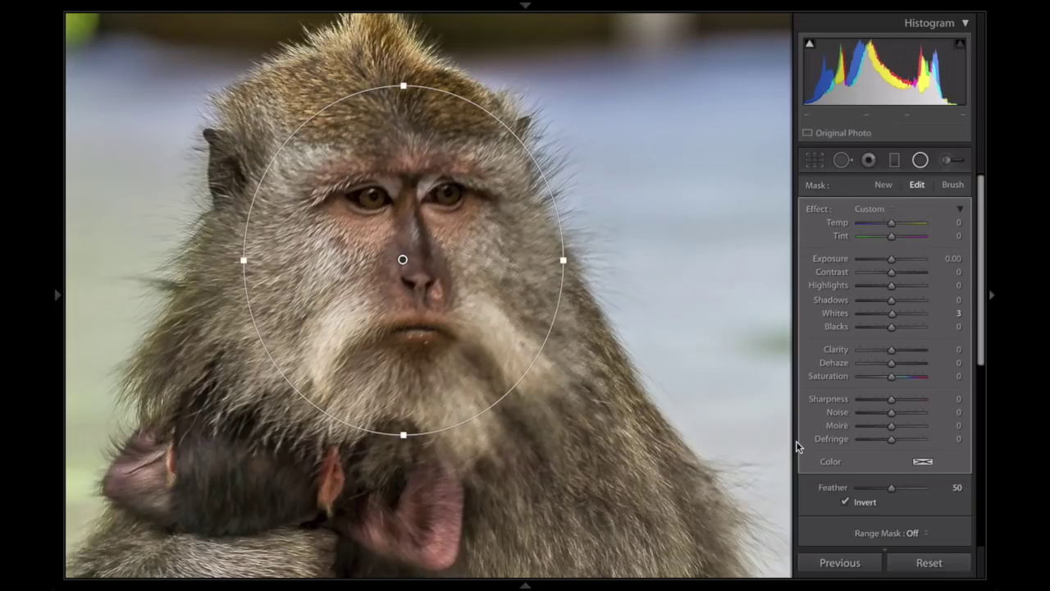
left_click(845, 501)
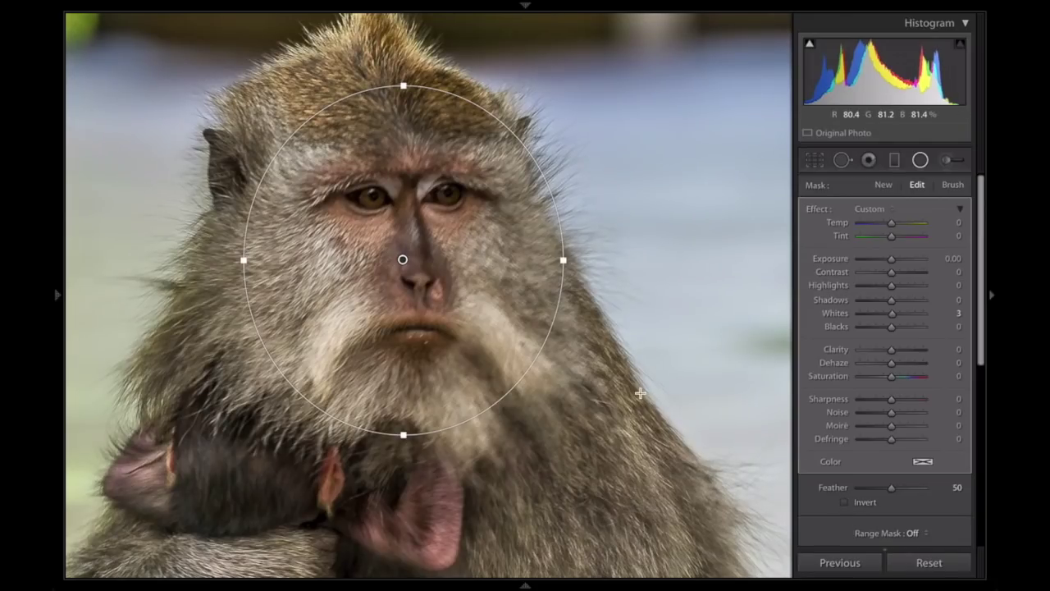
key("o")
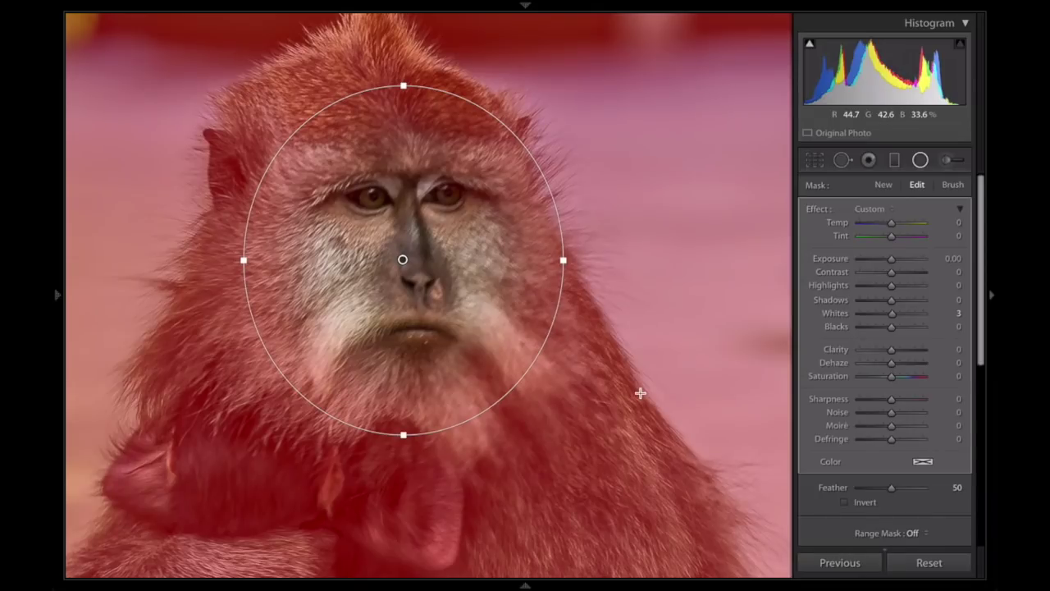
key("o")
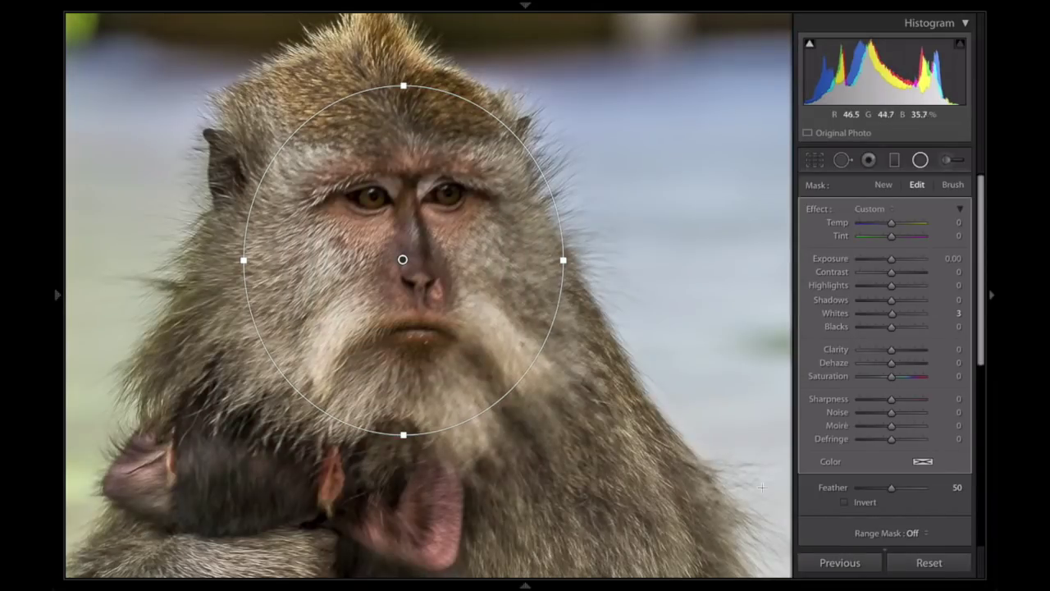
left_click(845, 502)
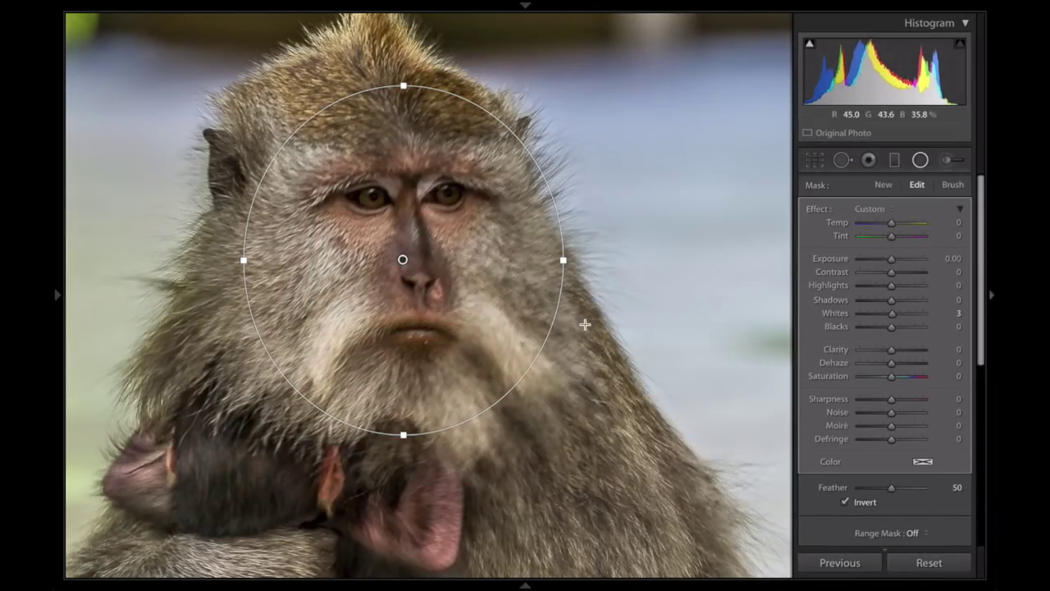
key("o")
key("o")
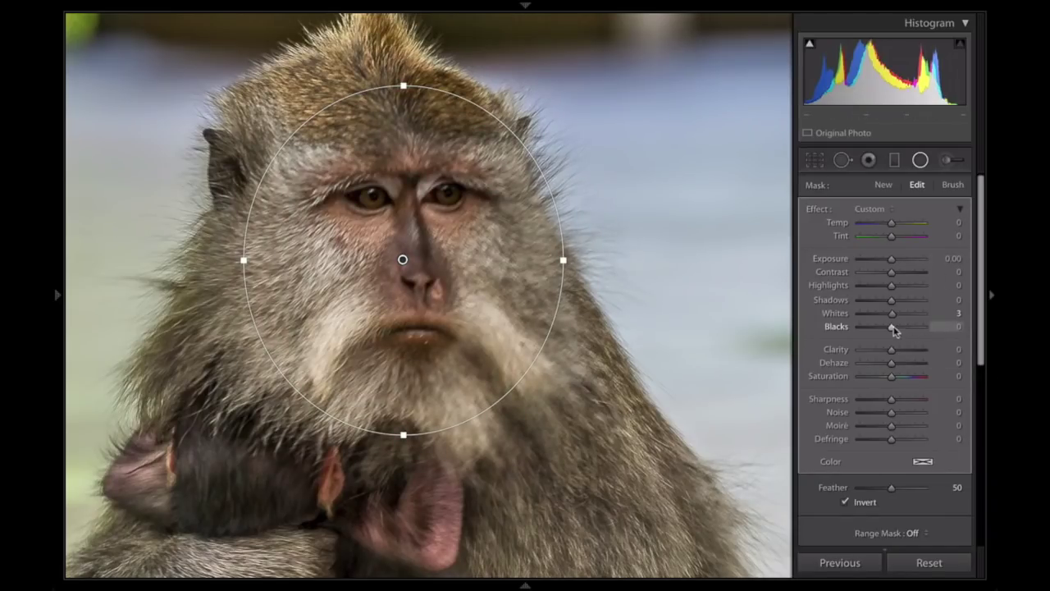
Give the face filter Contrast 13, Shadows 34, Whites 43, Sharpness 25, and nudge its pin up-right
left_click_drag(891, 317, 898, 273)
left_click_drag(892, 399, 901, 399)
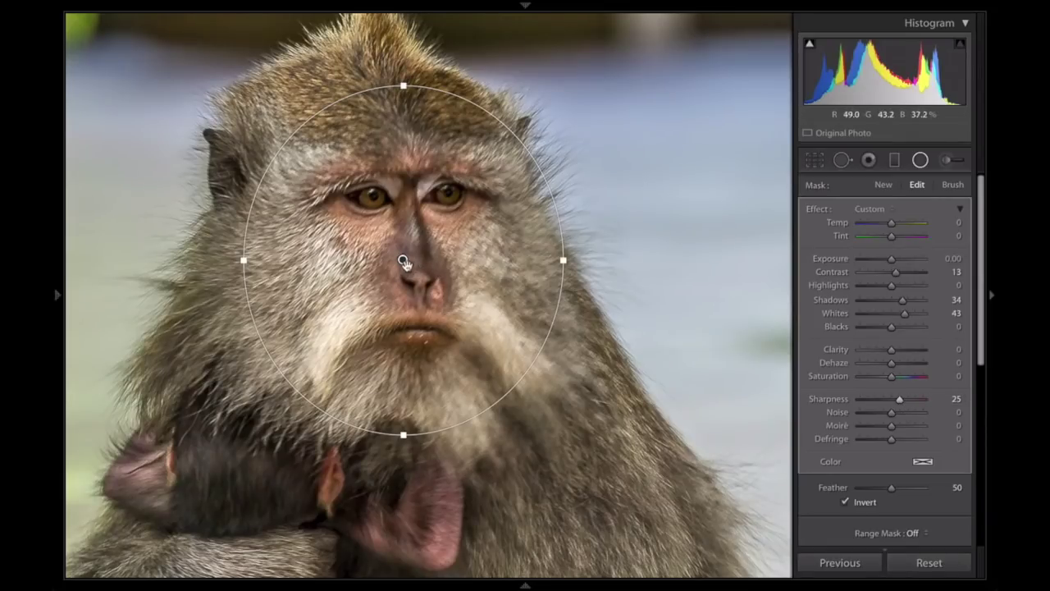
mouse_move(404, 258)
left_mouse_down()
mouse_move(424, 248)
mouse_move(409, 263)
left_mouse_up()
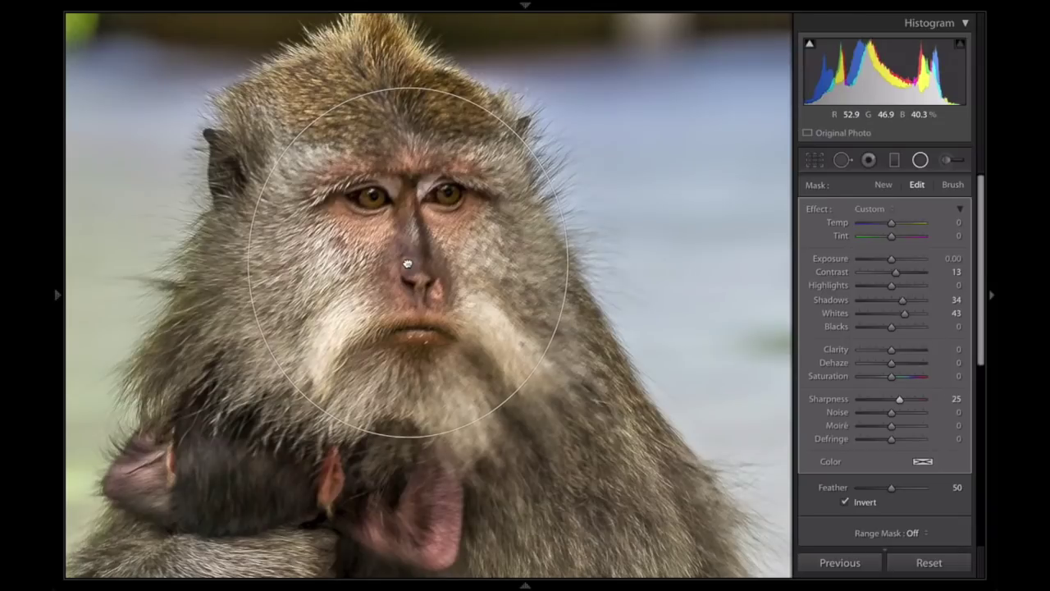
Close the face filter, view the whole photo at Fit, compare Before/After, and recheck the Basic panel
left_click(920, 161)
left_click(564, 280)
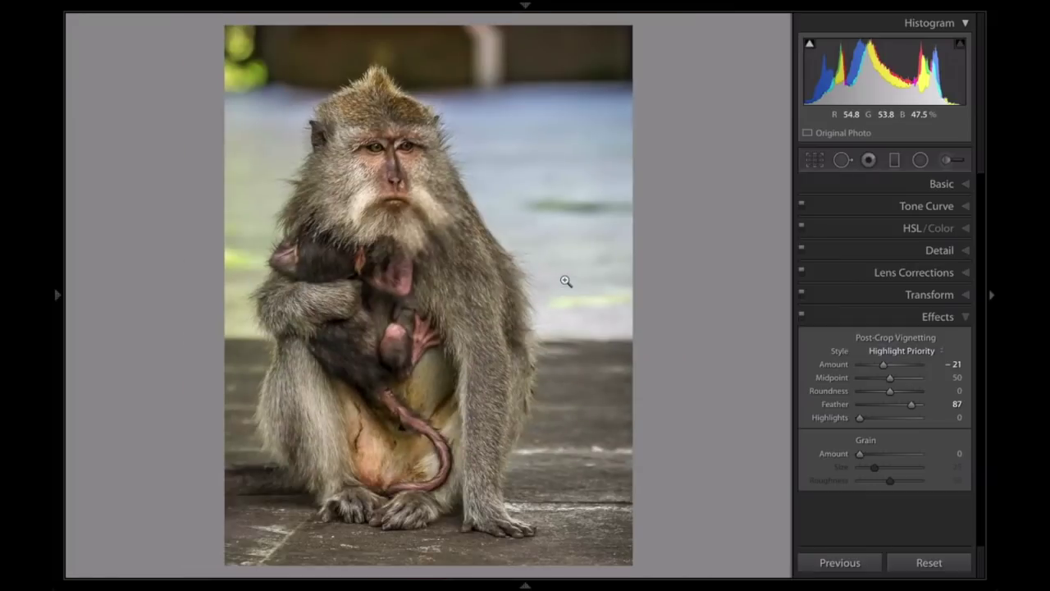
key("backslash")
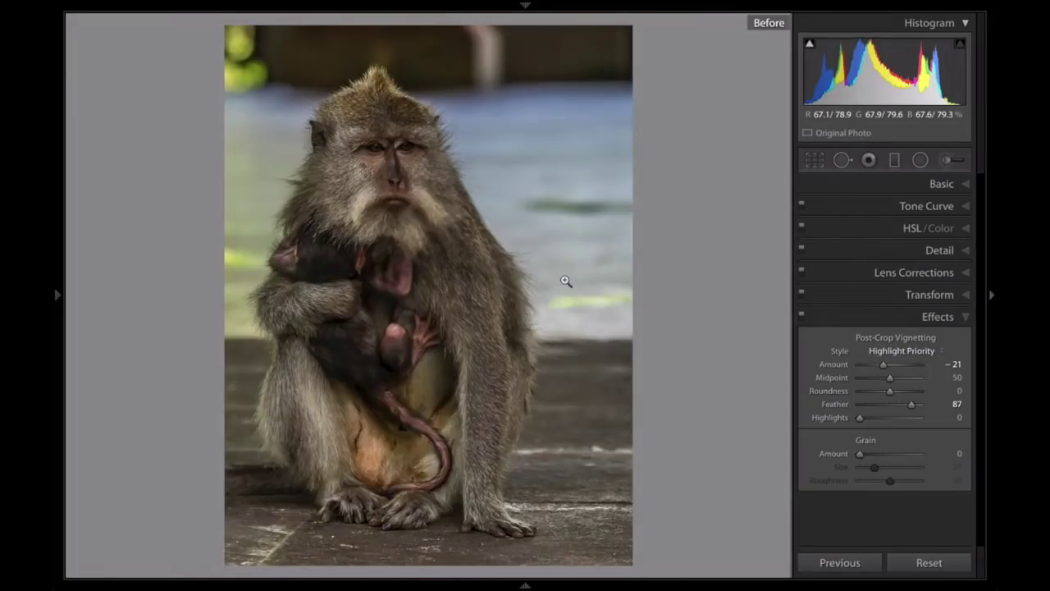
key("backslash")
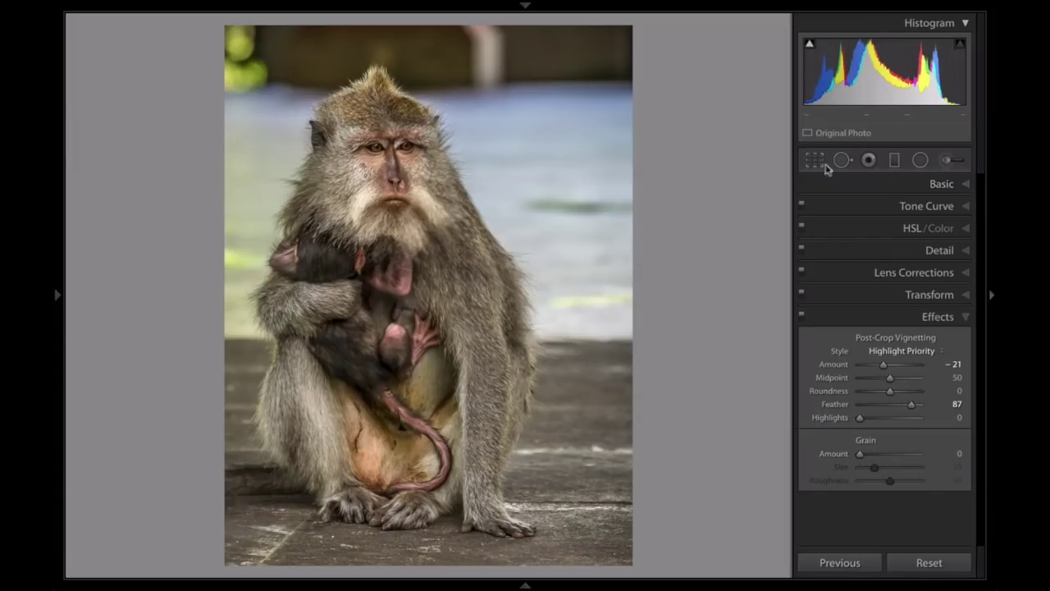
left_click(966, 185)
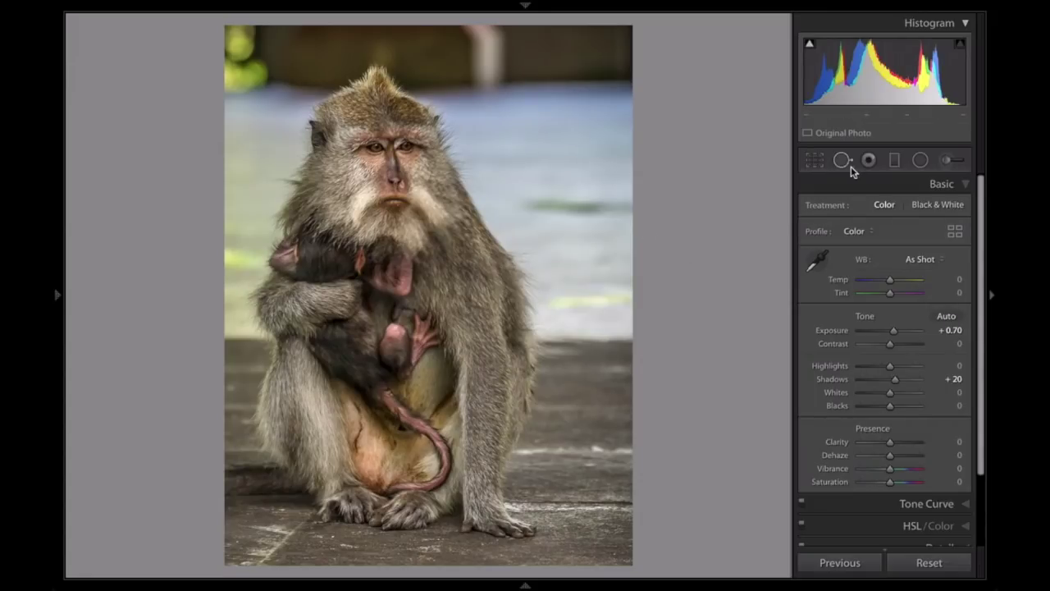
left_click(920, 161)
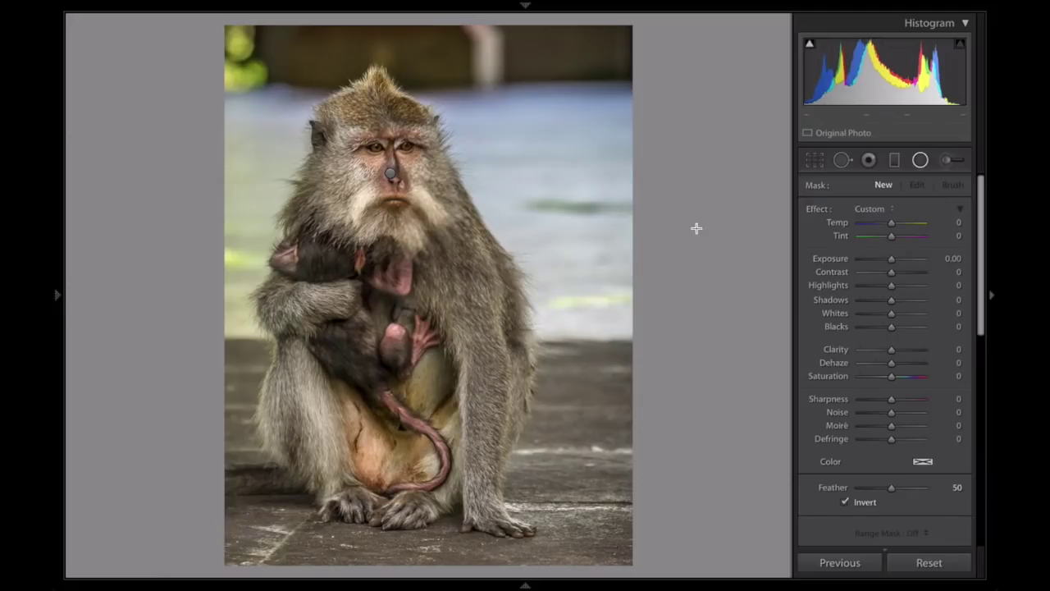
Scroll the 16: WILD challenge comments to the orange tabby carrying a snake
key("g")
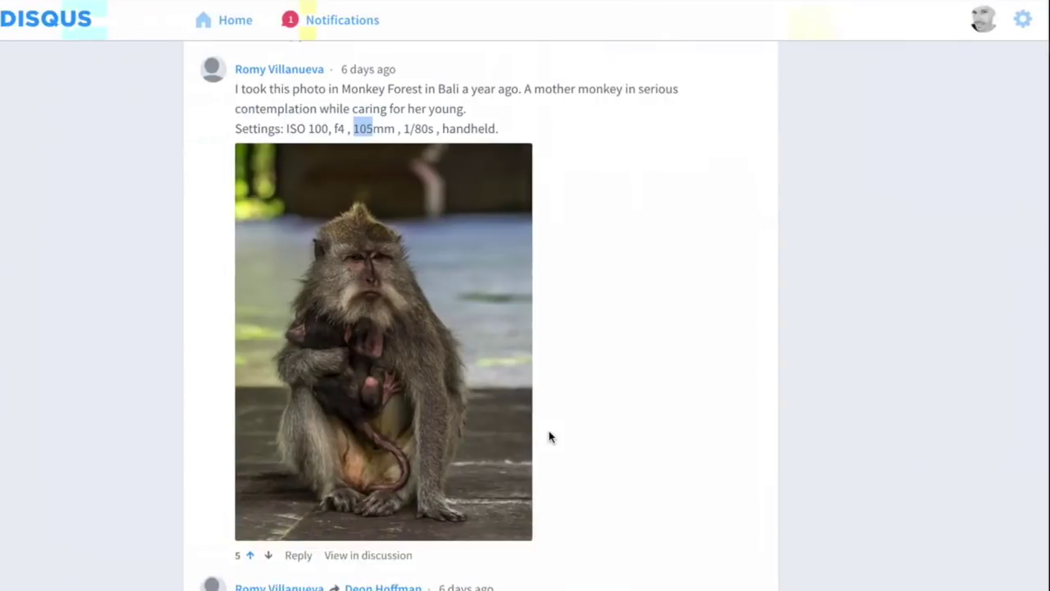
scroll(549, 437, "up", 1)
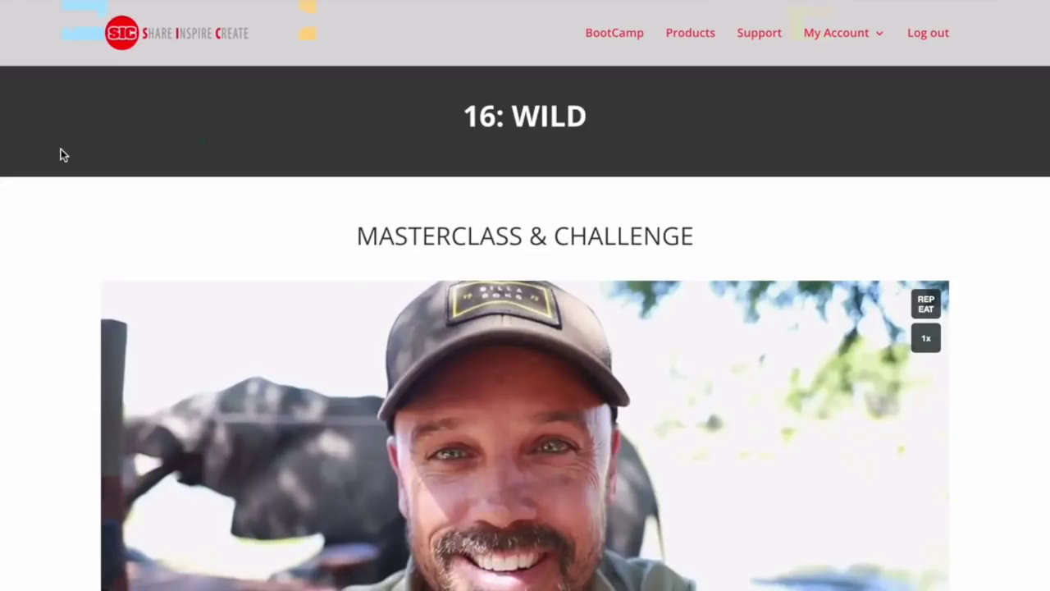
scroll(61, 155, "down", 1)
scroll(61, 154, "down", 15)
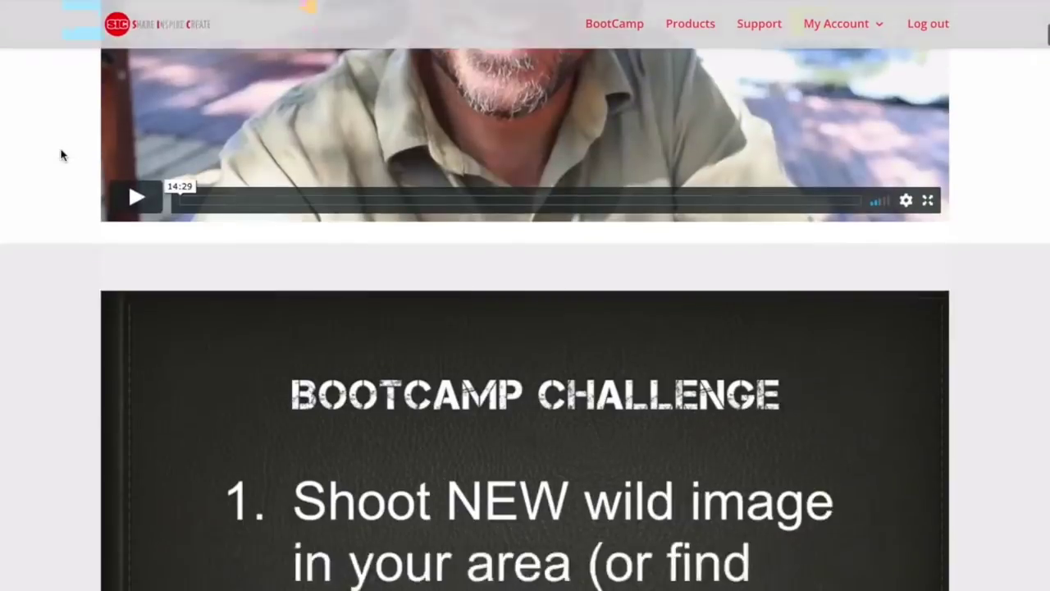
scroll(60, 154, "down", 3)
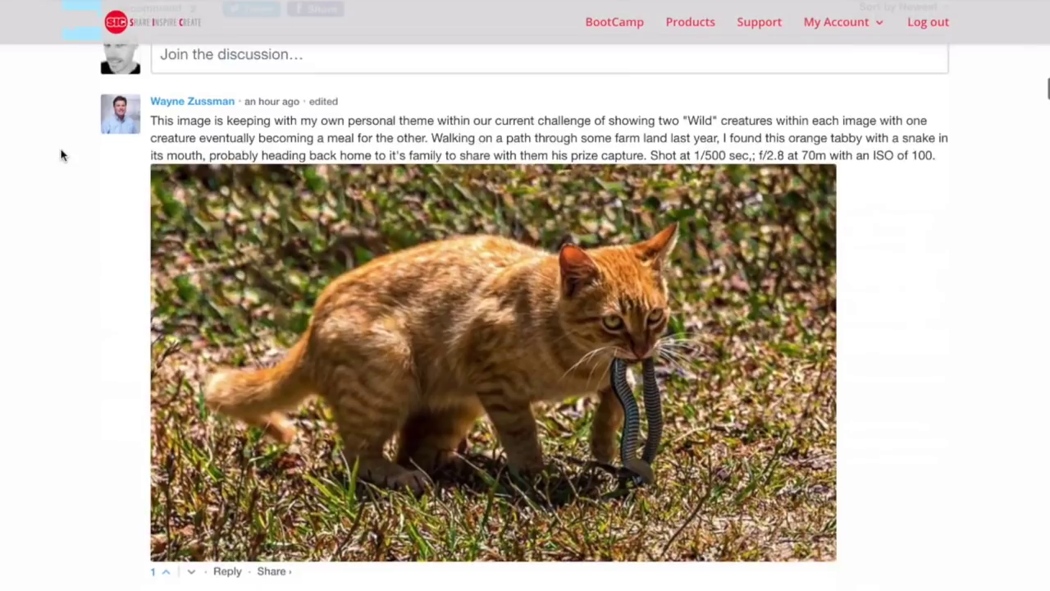
scroll(61, 155, "up", 12)
scroll(60, 154, "down", 8)
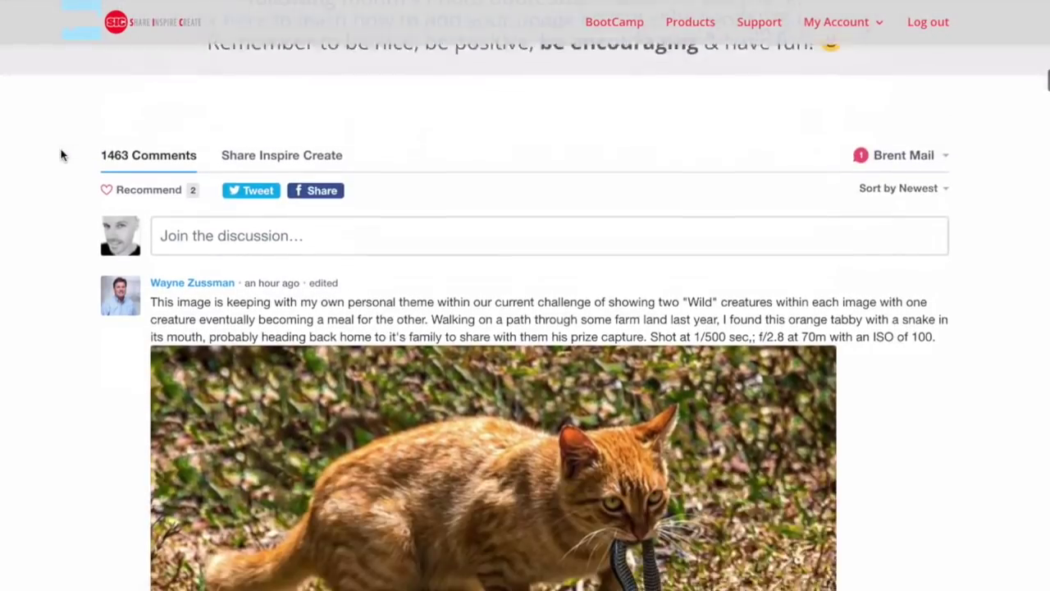